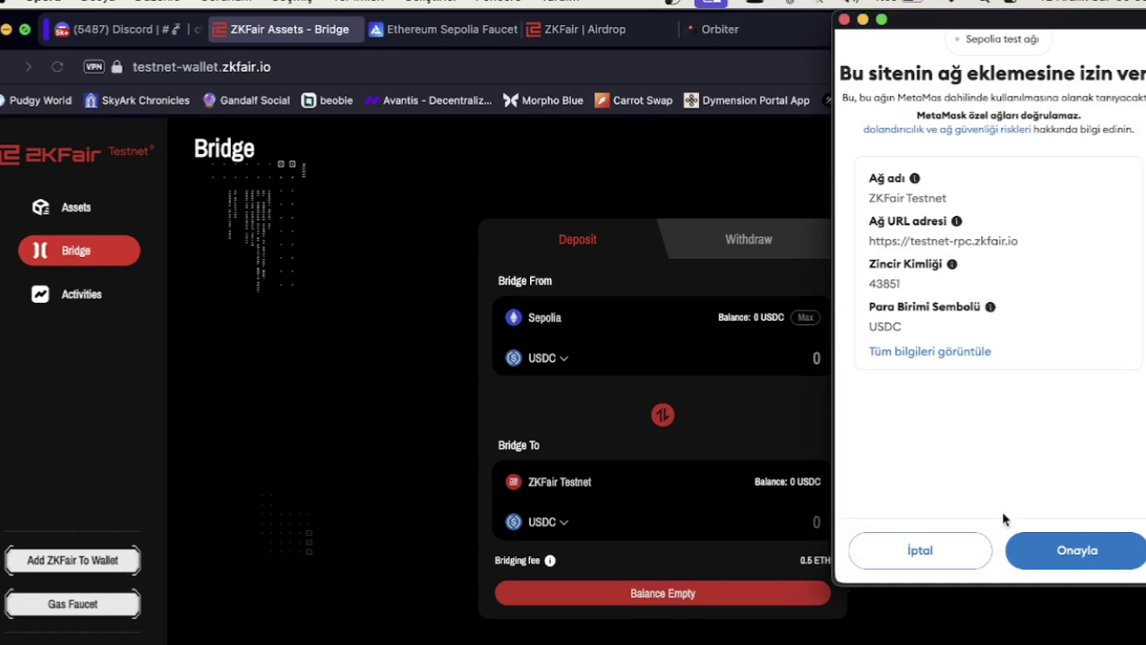
Step: Approve adding the ZKFair Testnet network to the wallet and switching to it
{"action": "left_click", "coordinate": [1058, 552]}
{"action": "left_click", "coordinate": [1058, 552]}
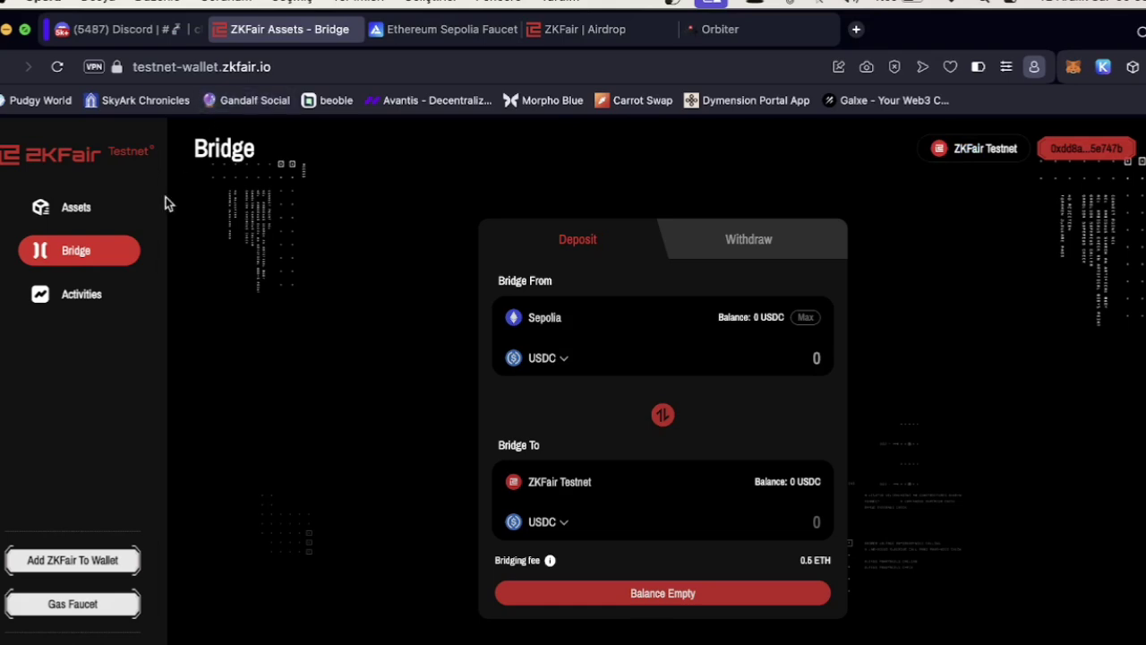
Step: View the claim-test-usdc faucet channel in the zkfair Discord server and the Ethereum Sepolia Faucet page
{"action": "left_click", "coordinate": [162, 32]}
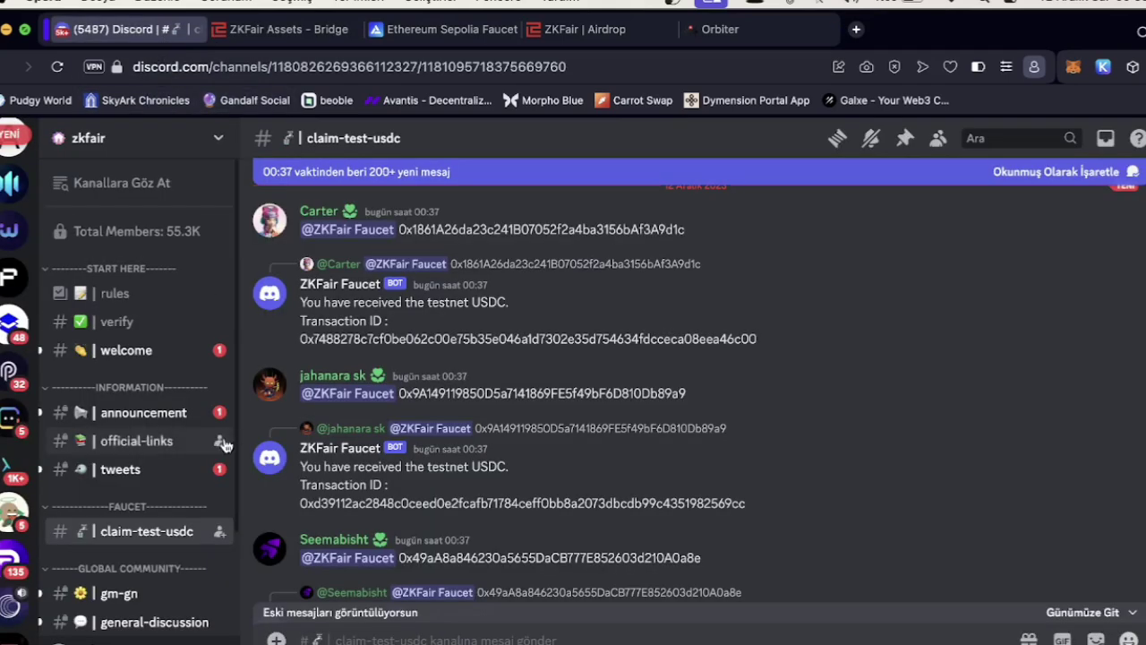
{"action": "mouse_move", "coordinate": [147, 536]}
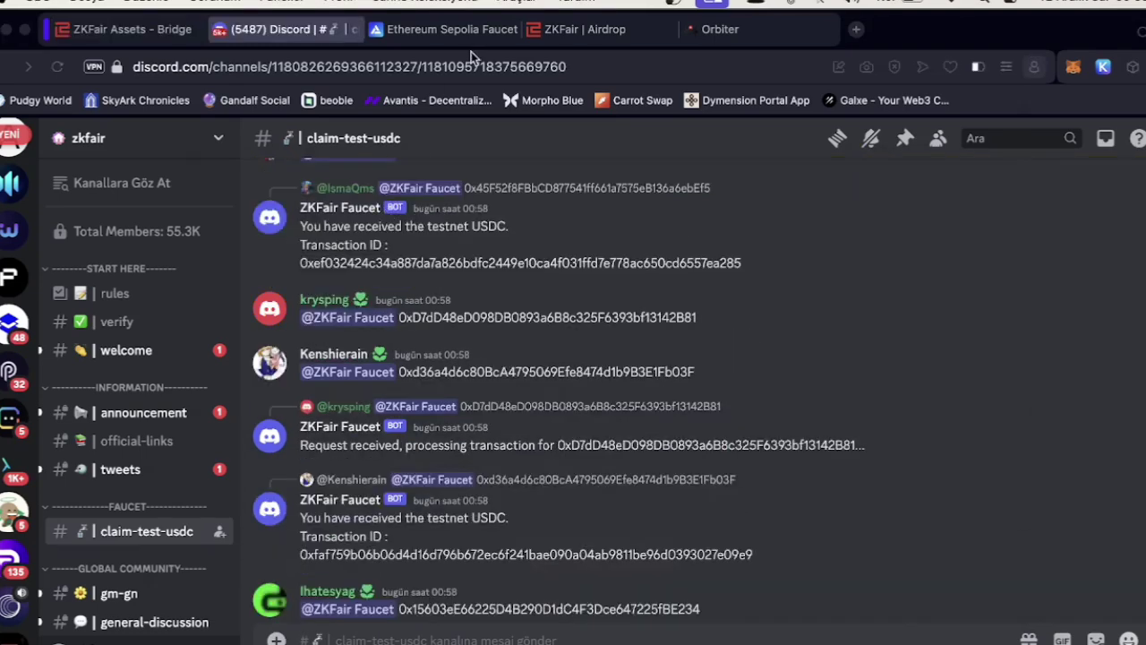
{"action": "left_click", "coordinate": [476, 36]}
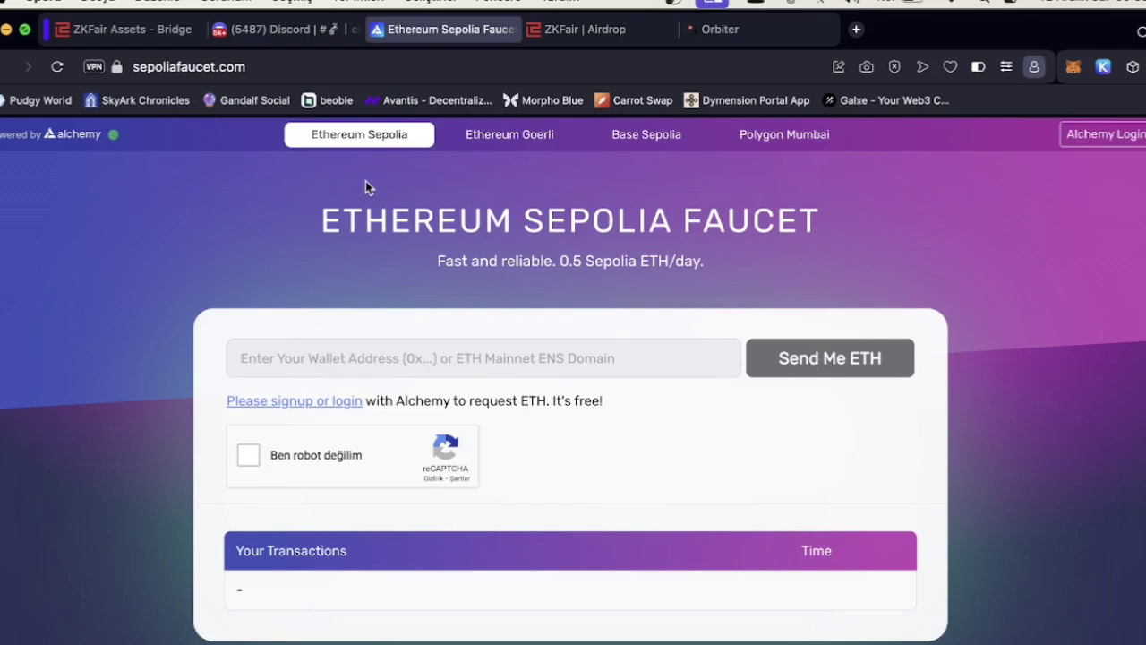
Step: Deposit 0.2 ETH from Sepolia to ZKFair Testnet on the ZKFair bridge and approve the transaction in the wallet
{"action": "left_click", "coordinate": [125, 28]}
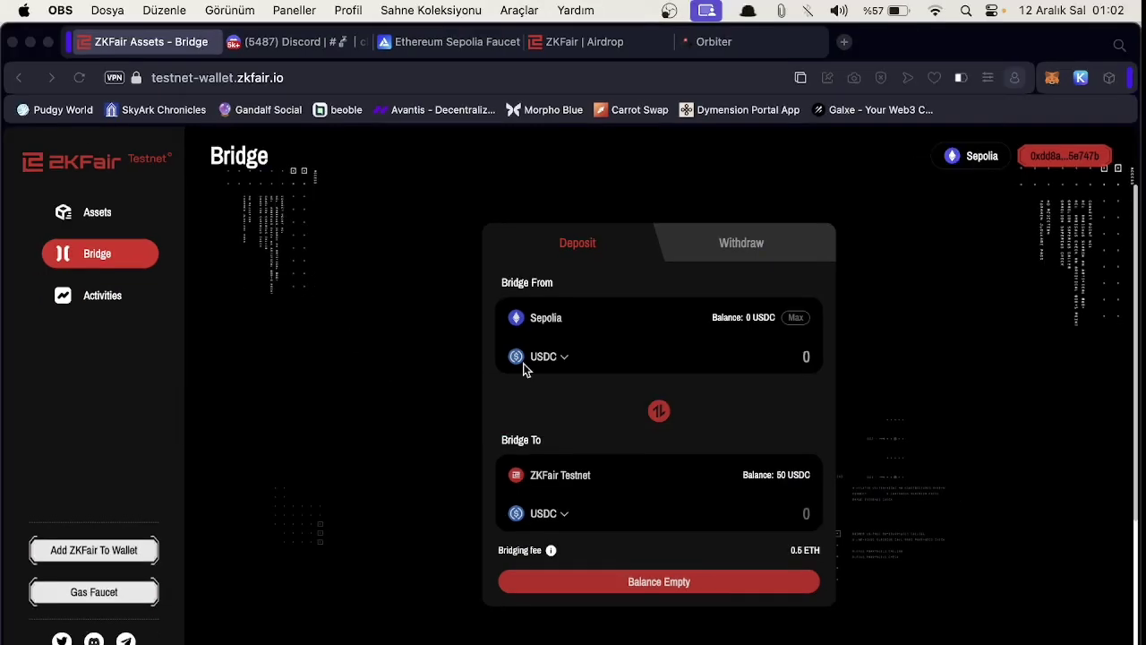
{"action": "left_click", "coordinate": [542, 363]}
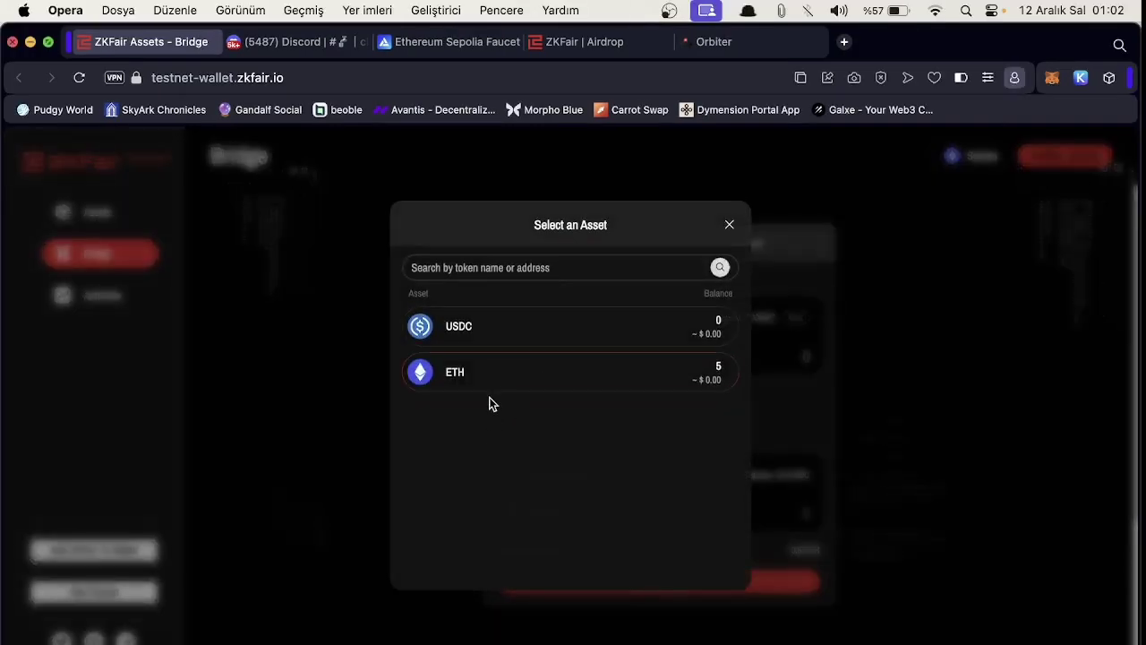
{"action": "left_click", "coordinate": [507, 383]}
{"action": "left_click", "coordinate": [719, 352]}
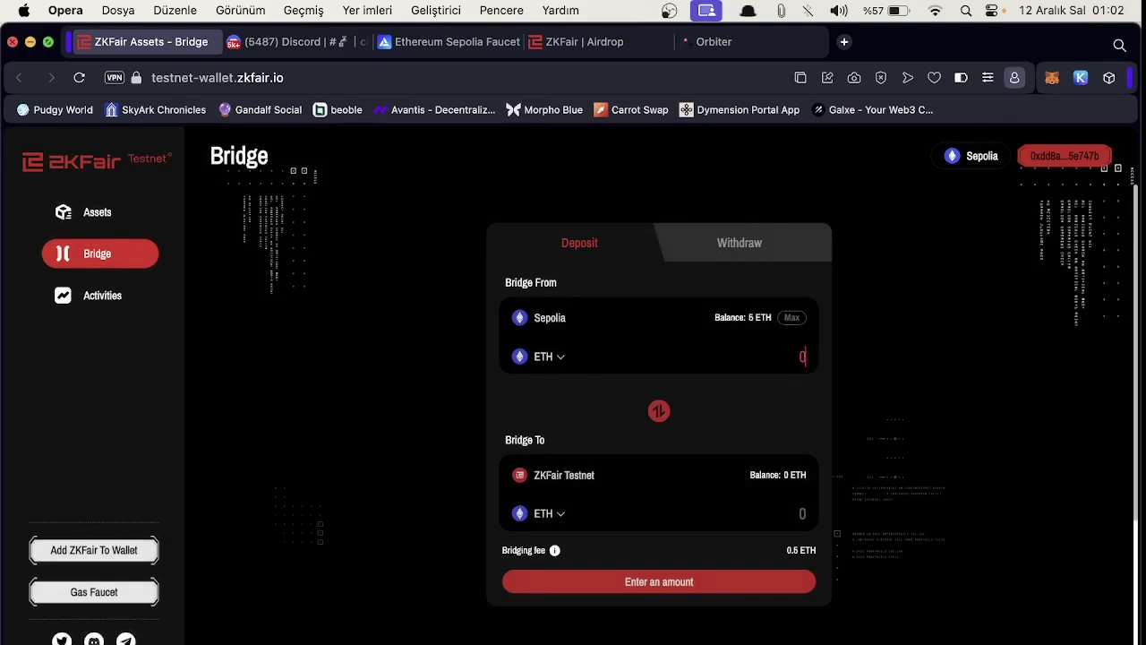
{"action": "type", "text": "0.2"}
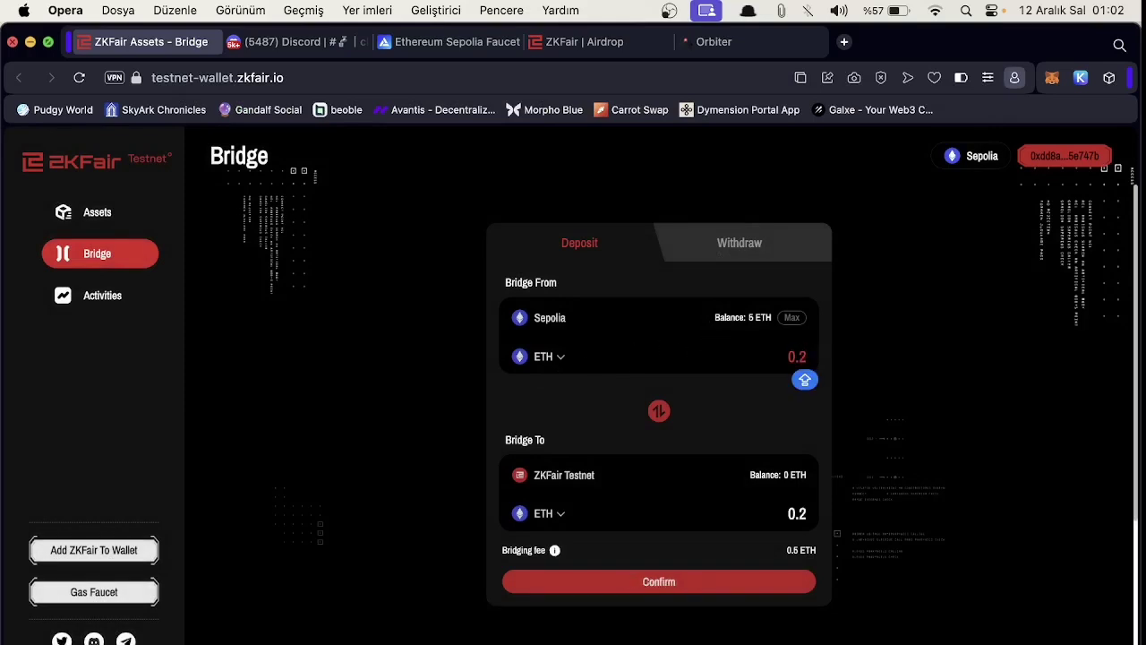
{"action": "left_click", "coordinate": [683, 582]}
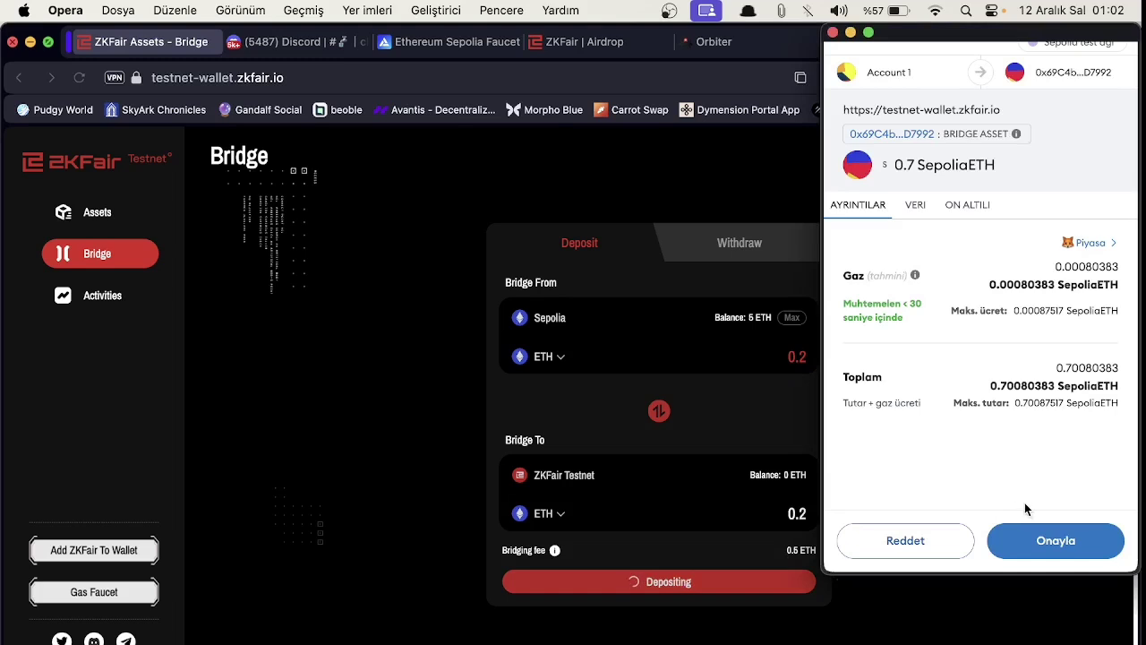
{"action": "left_click", "coordinate": [1092, 548]}
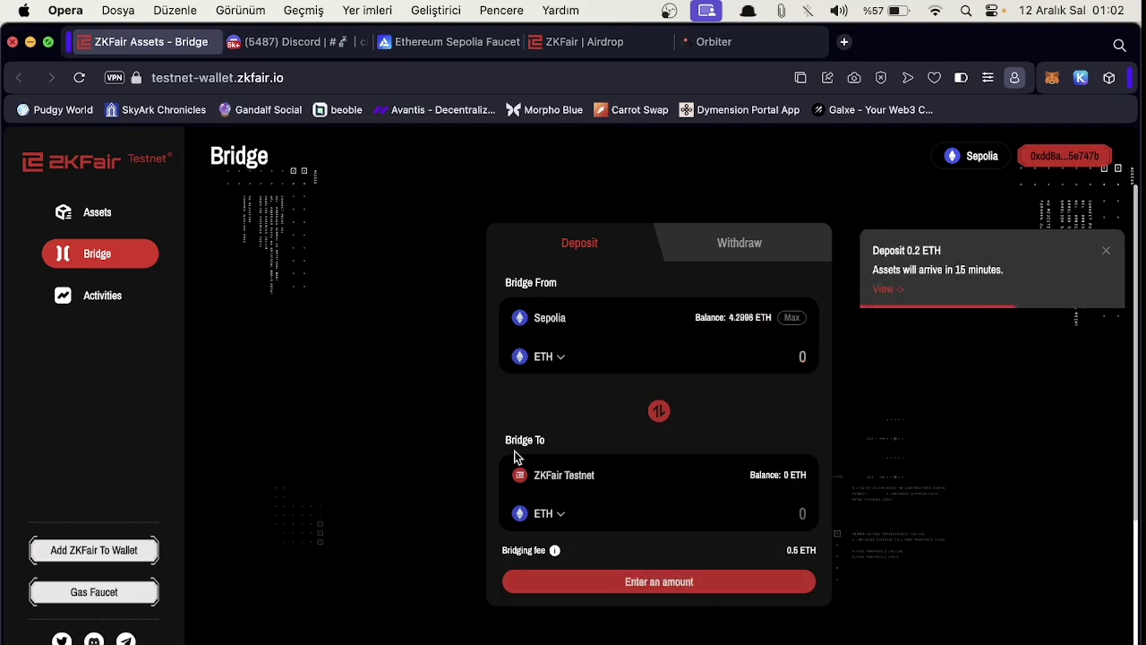
Step: Check the deposit's status in the account's activities and switch the bridge to withdrawal
{"action": "left_click", "coordinate": [555, 358]}
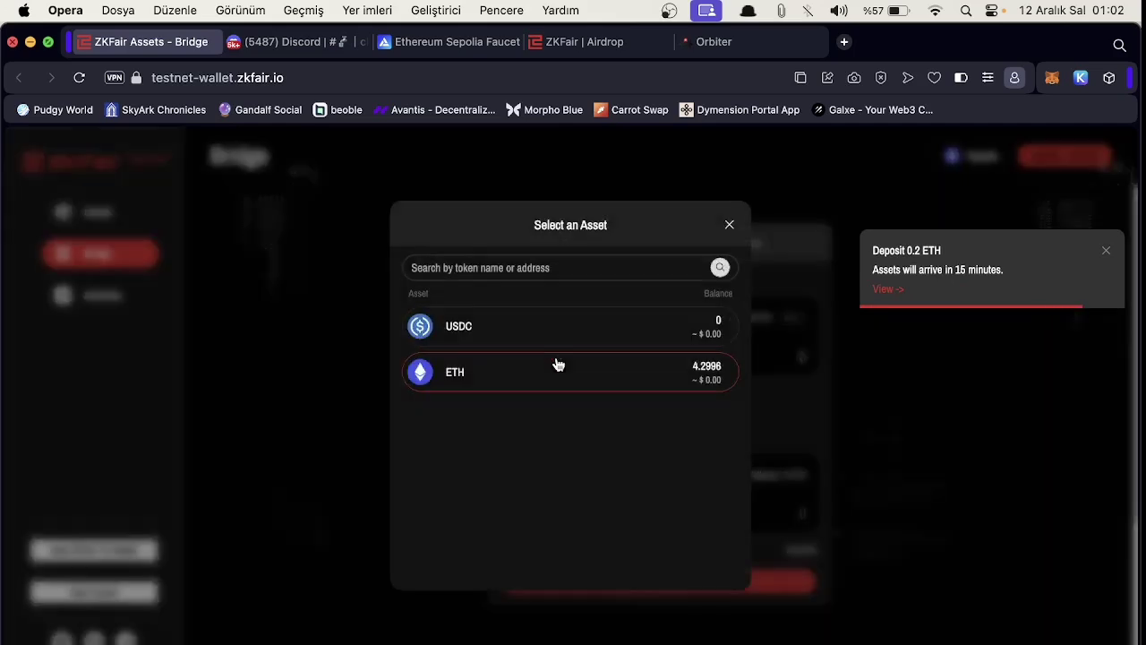
{"action": "left_click", "coordinate": [759, 328]}
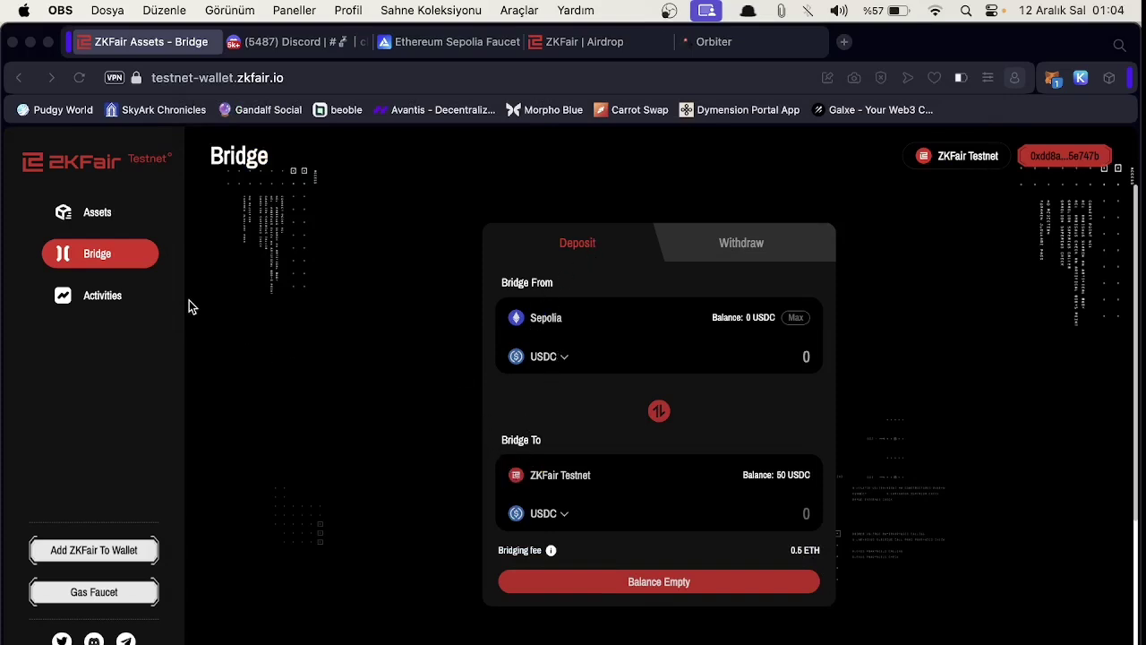
{"action": "left_click", "coordinate": [103, 297]}
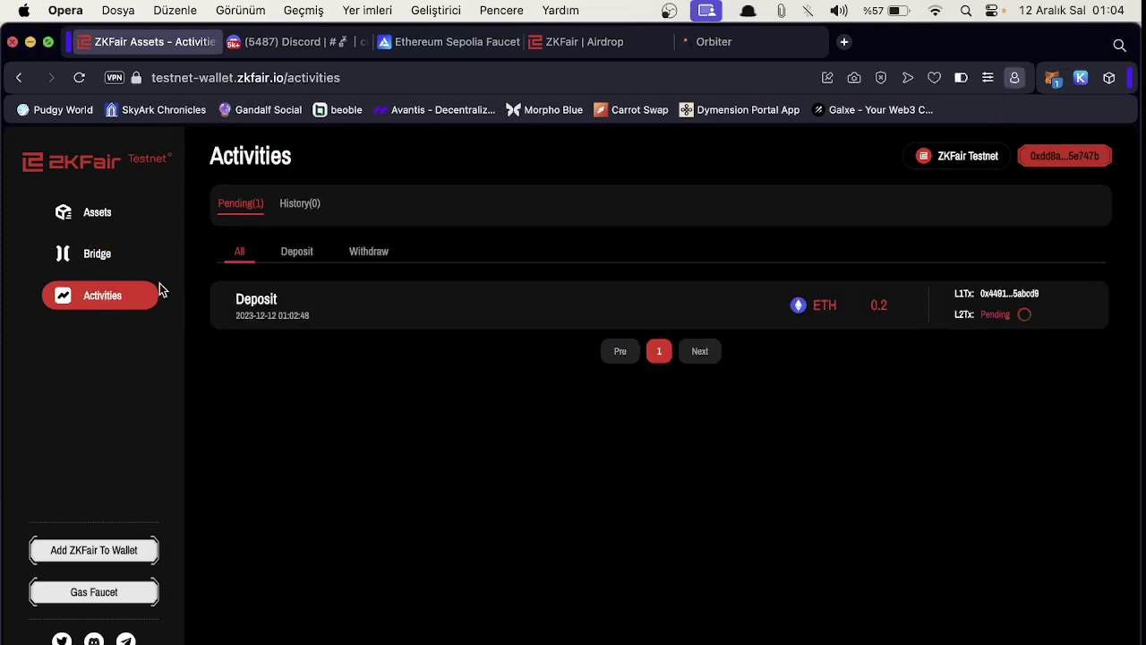
{"action": "left_click", "coordinate": [106, 257]}
{"action": "left_click", "coordinate": [737, 242]}
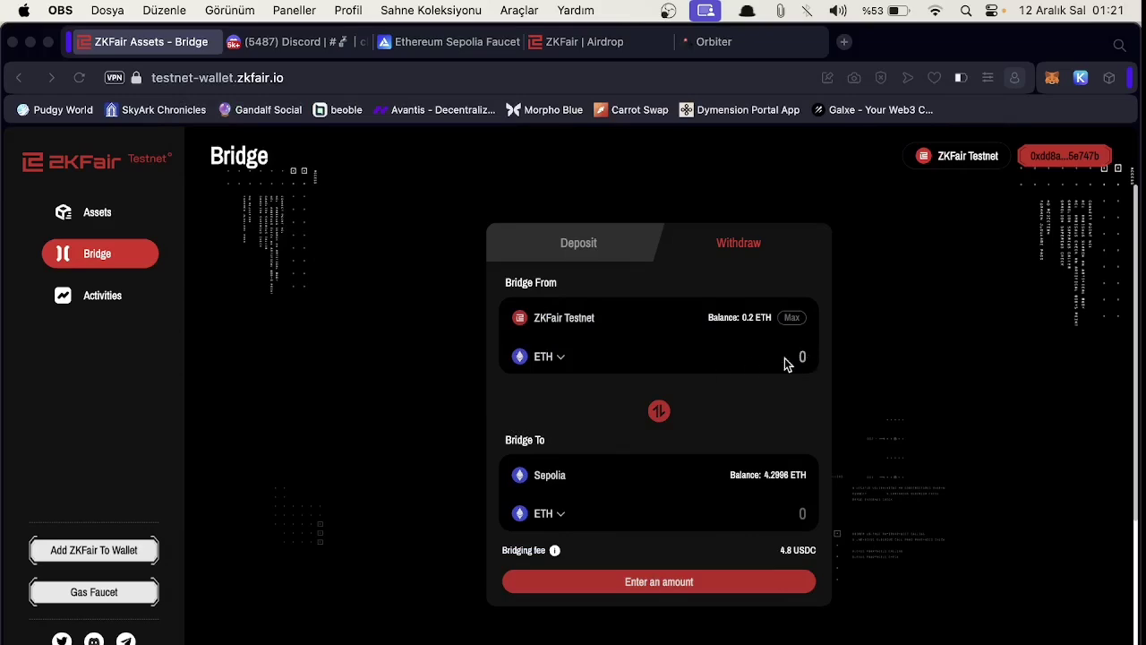
Step: Try to withdraw 25 USDC from ZKFair Testnet to Sepolia, approving the transaction in the wallet
{"action": "left_click", "coordinate": [541, 355]}
{"action": "left_click", "coordinate": [535, 336]}
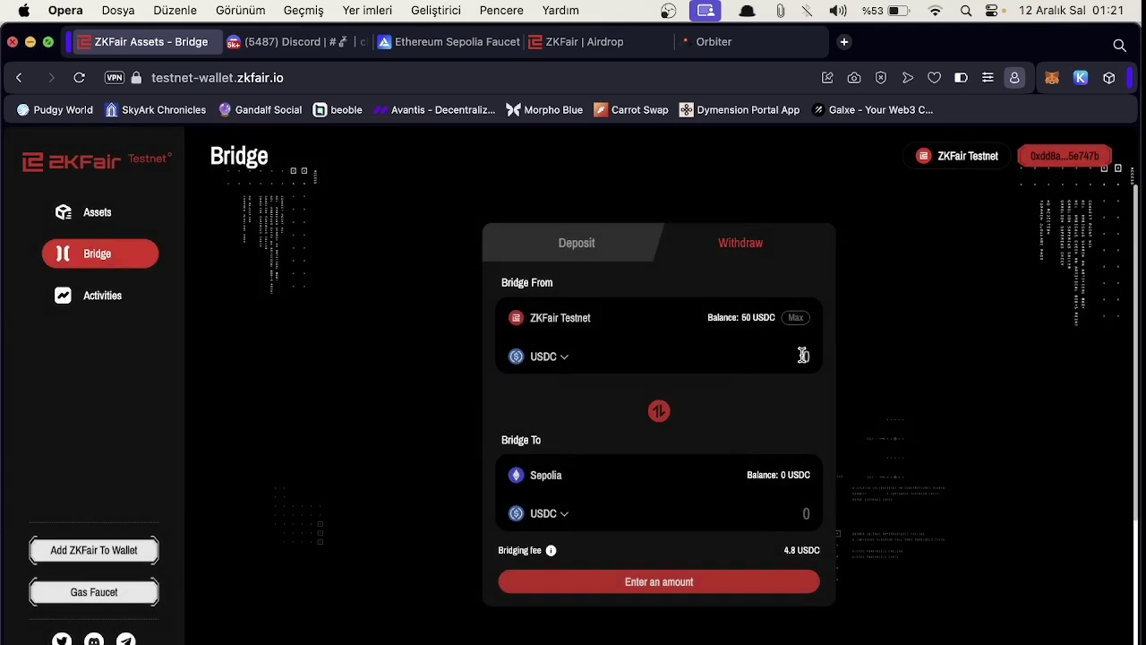
{"action": "left_click", "coordinate": [804, 356]}
{"action": "type", "text": "25"}
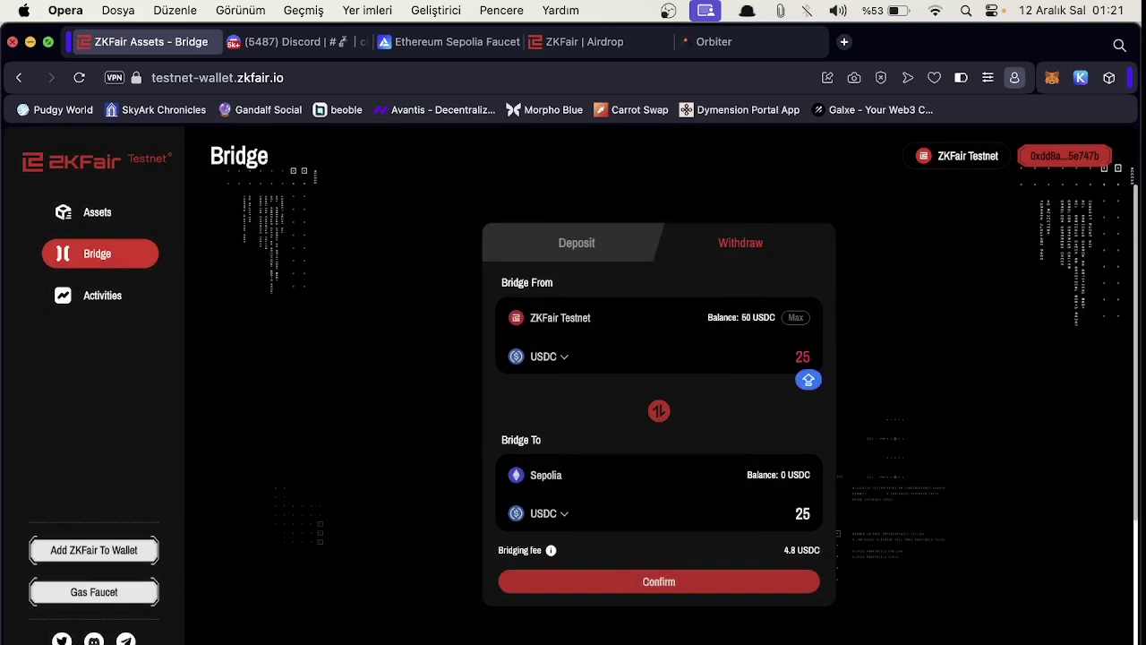
{"action": "left_click", "coordinate": [680, 583]}
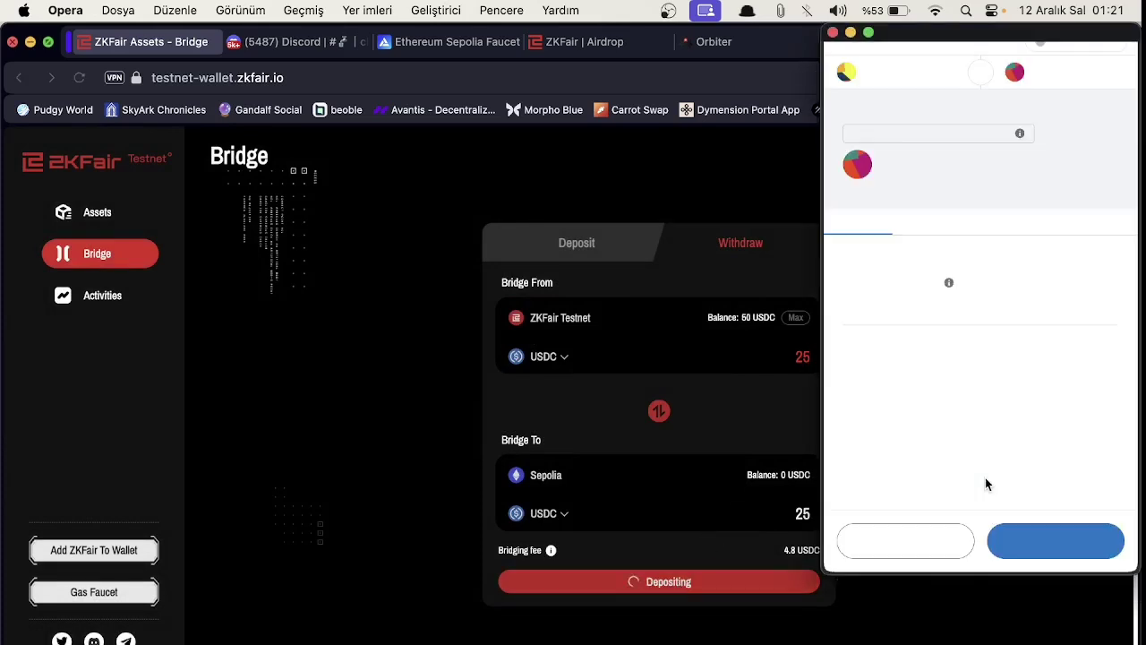
{"action": "left_click", "coordinate": [1036, 541]}
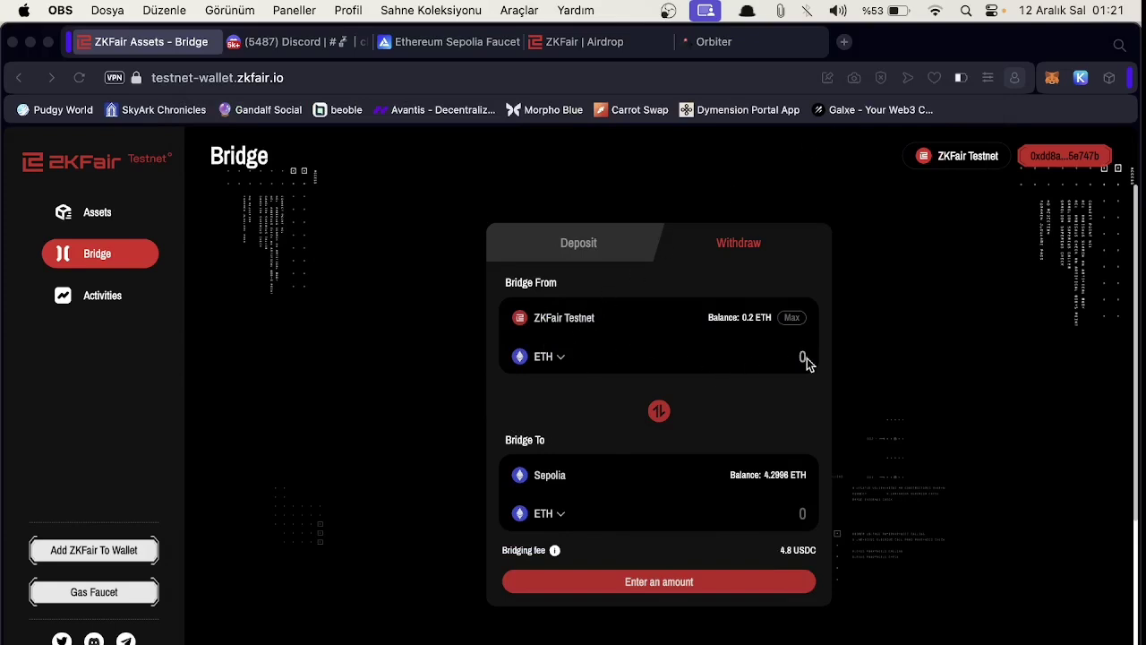
Step: Select USDC as the withdrawal asset, bridge 25 USDC back to Sepolia and approve the transaction in the wallet
{"action": "left_click", "coordinate": [540, 356]}
{"action": "left_click", "coordinate": [534, 338]}
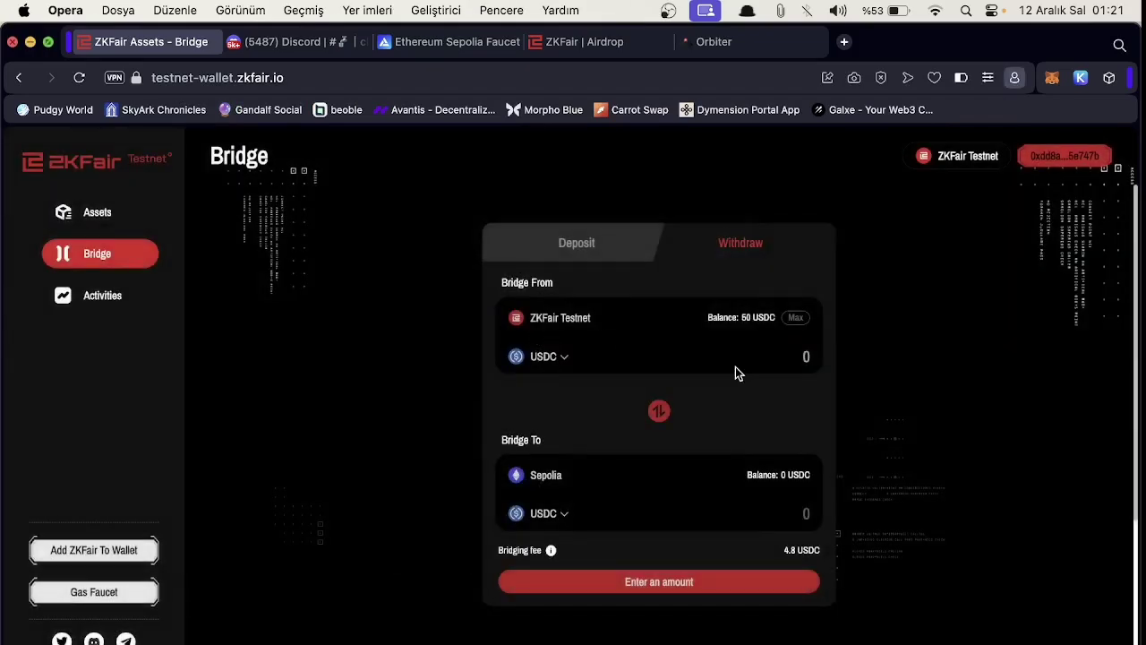
{"action": "left_click", "coordinate": [804, 356]}
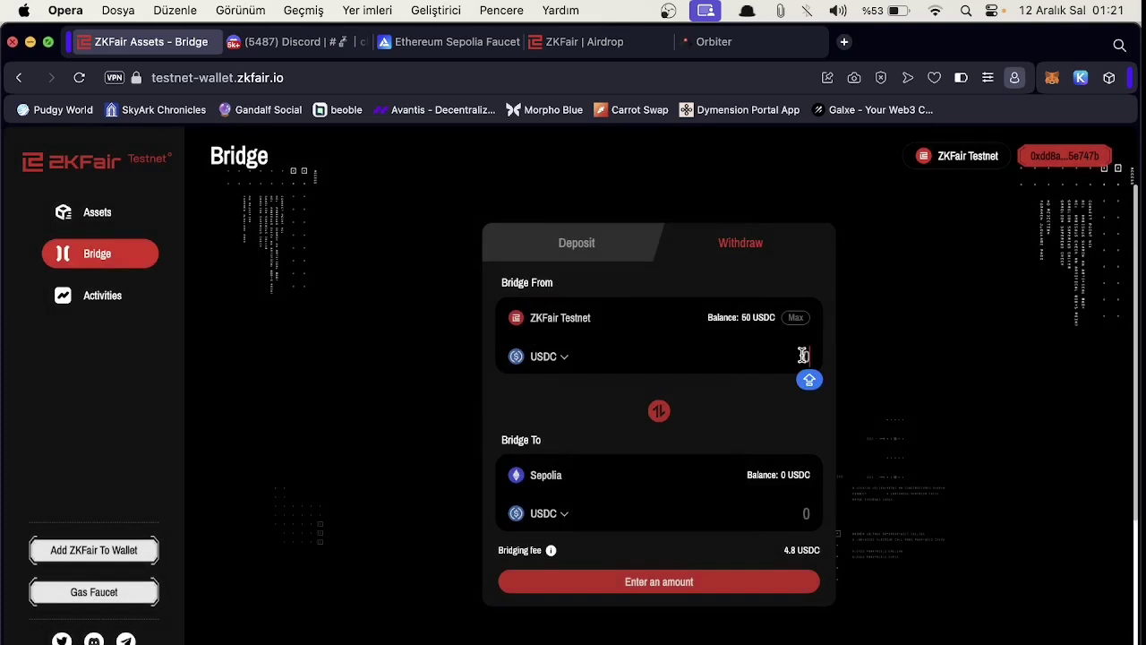
{"action": "type", "text": "25"}
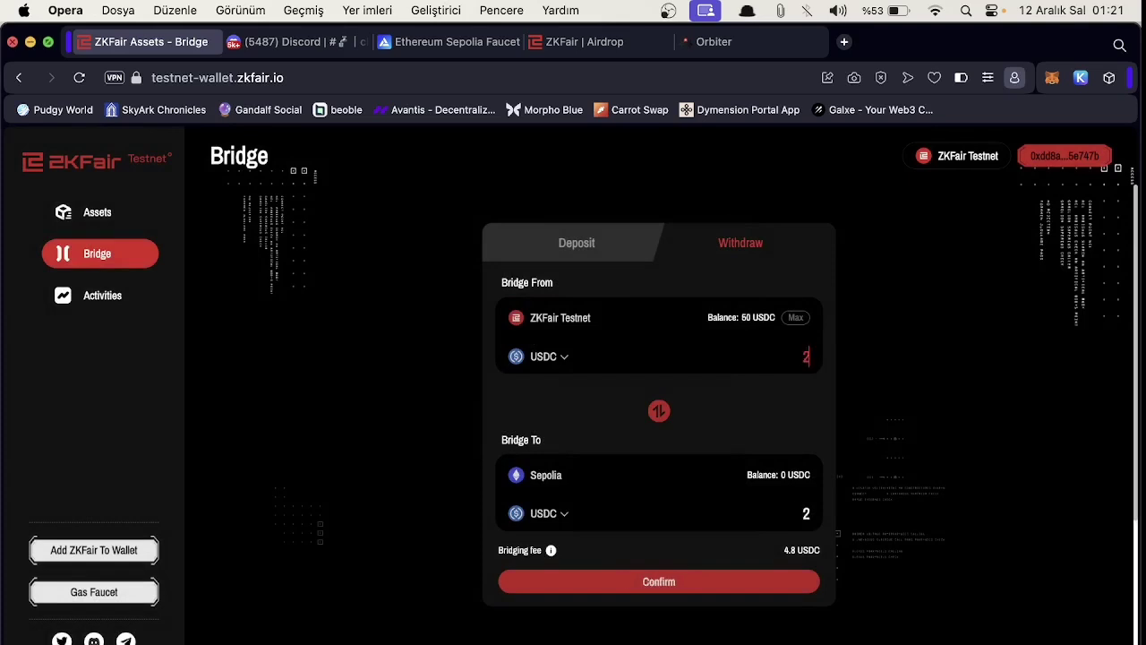
{"action": "left_click", "coordinate": [681, 584]}
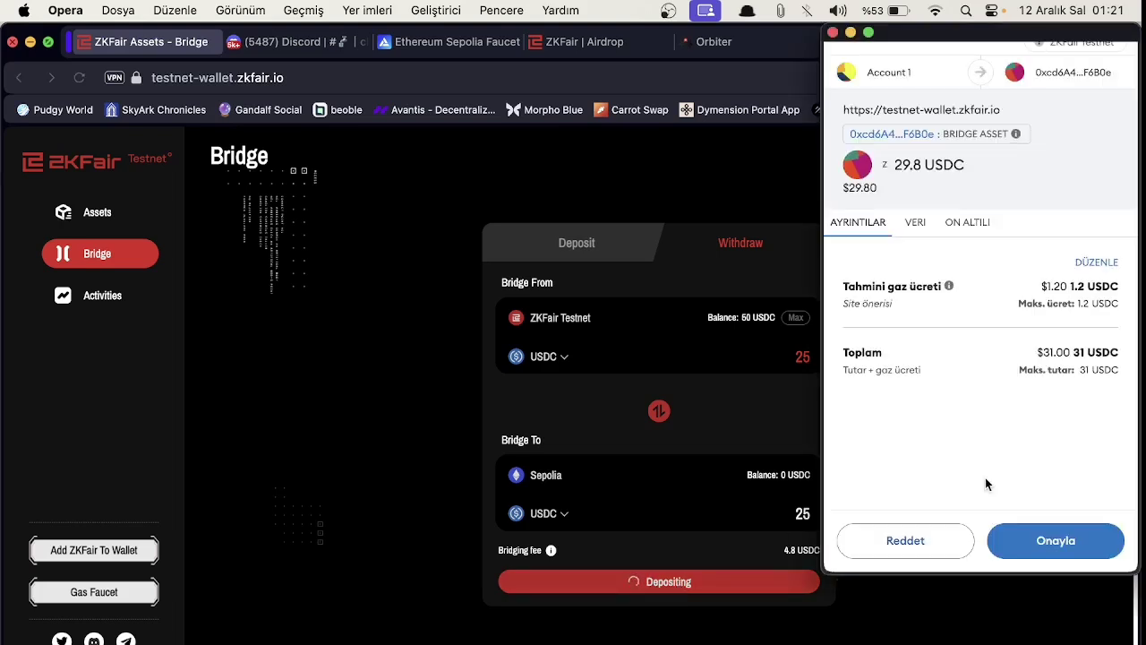
{"action": "left_click", "coordinate": [1031, 542]}
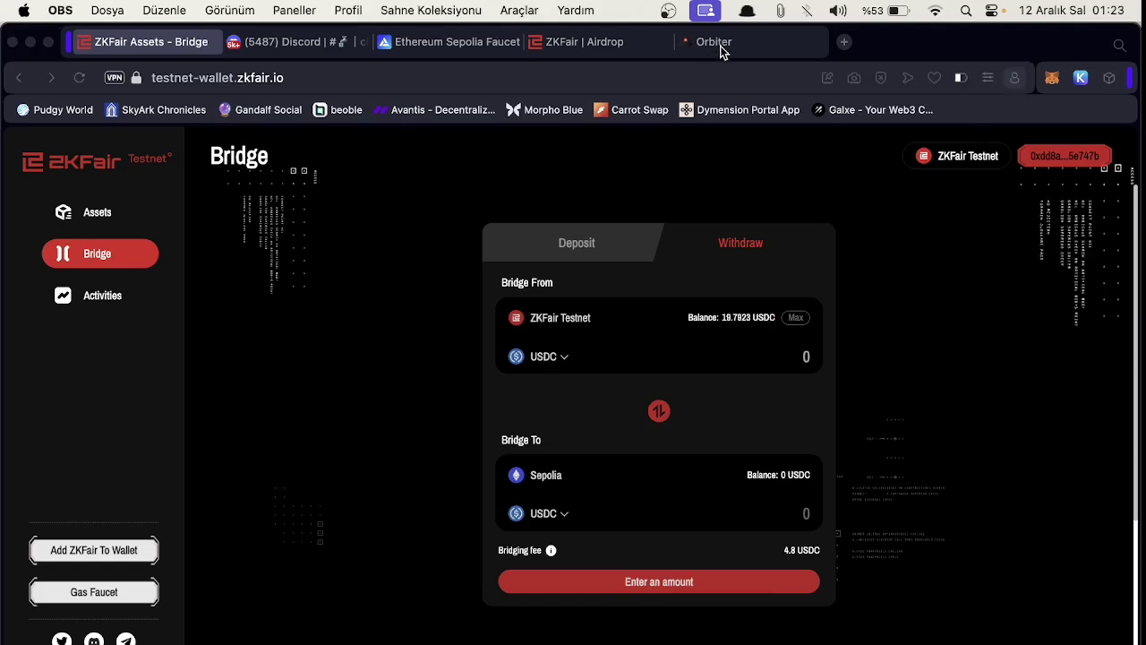
Step: Switch to the Orbiter Finance site and change the MetaMask wallet's network to Sepolia
{"action": "left_click", "coordinate": [722, 50]}
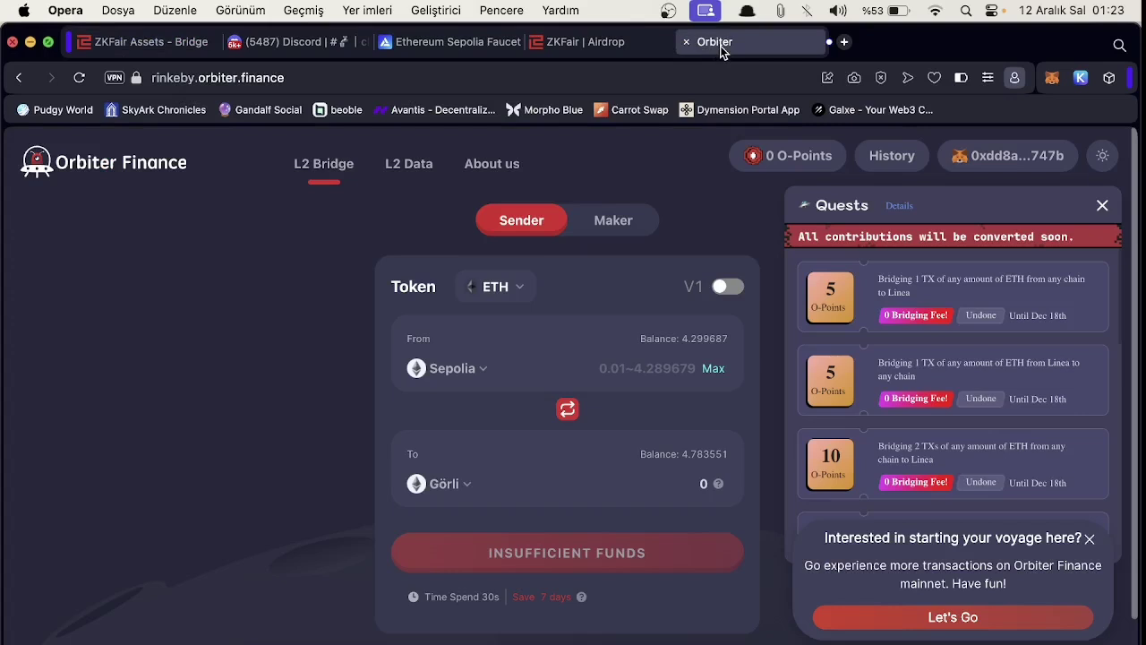
{"action": "left_click", "coordinate": [1054, 79]}
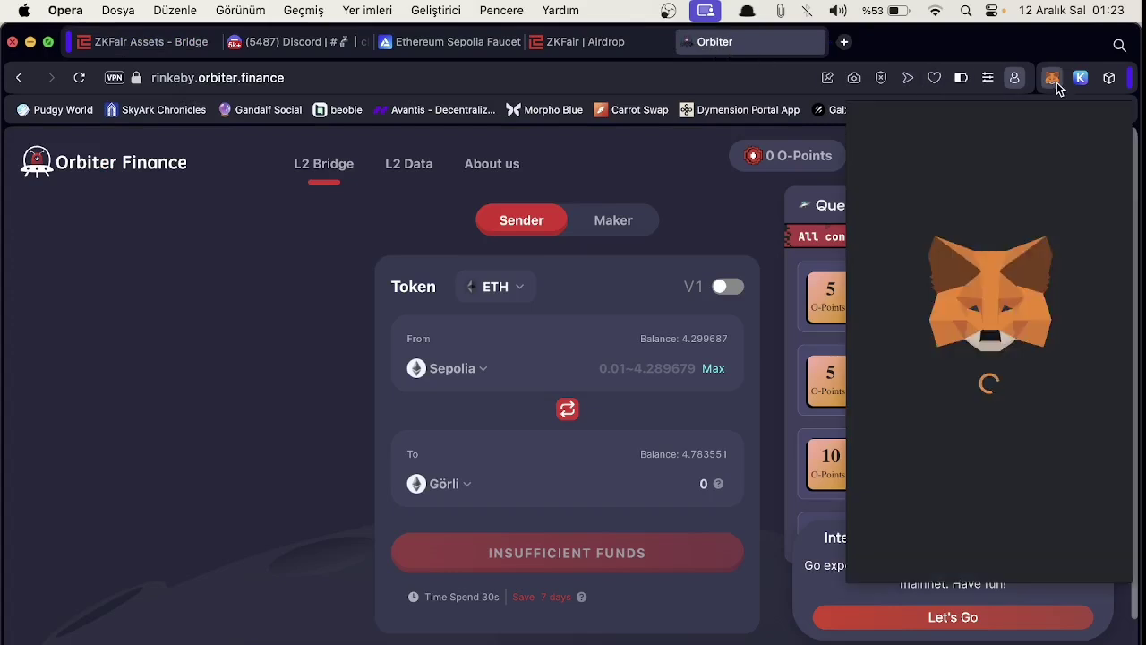
{"action": "left_click", "coordinate": [893, 130]}
{"action": "scroll", "coordinate": [892, 358], "scroll_direction": "down", "scroll_amount": 2}
{"action": "type", "text": "SE"}
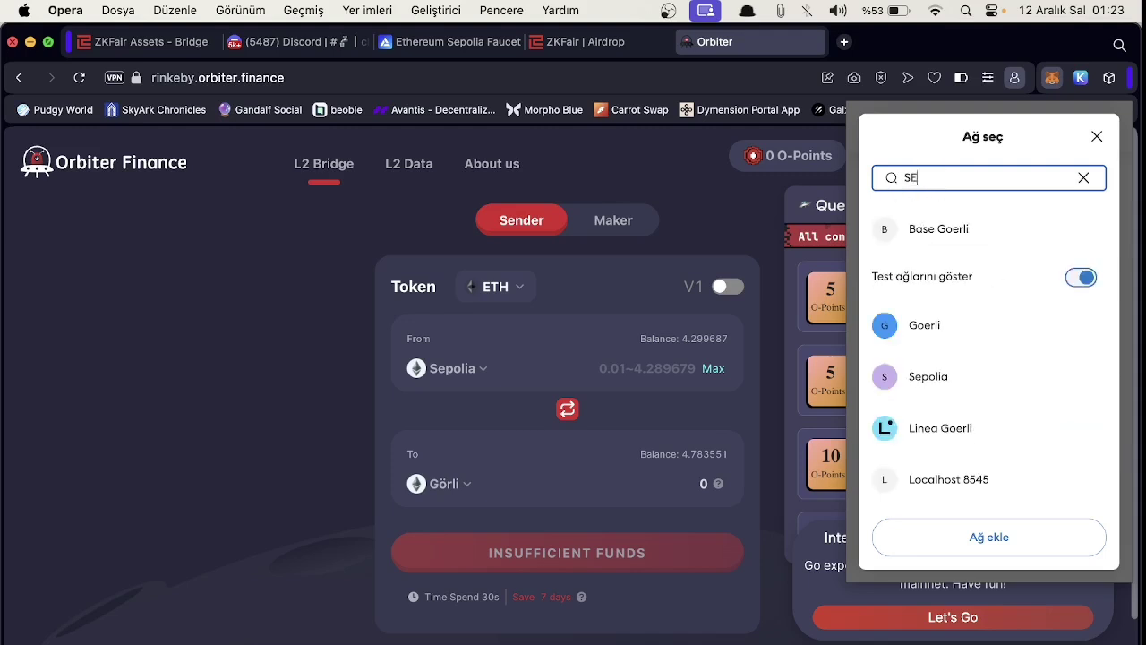
{"action": "left_click", "coordinate": [935, 376]}
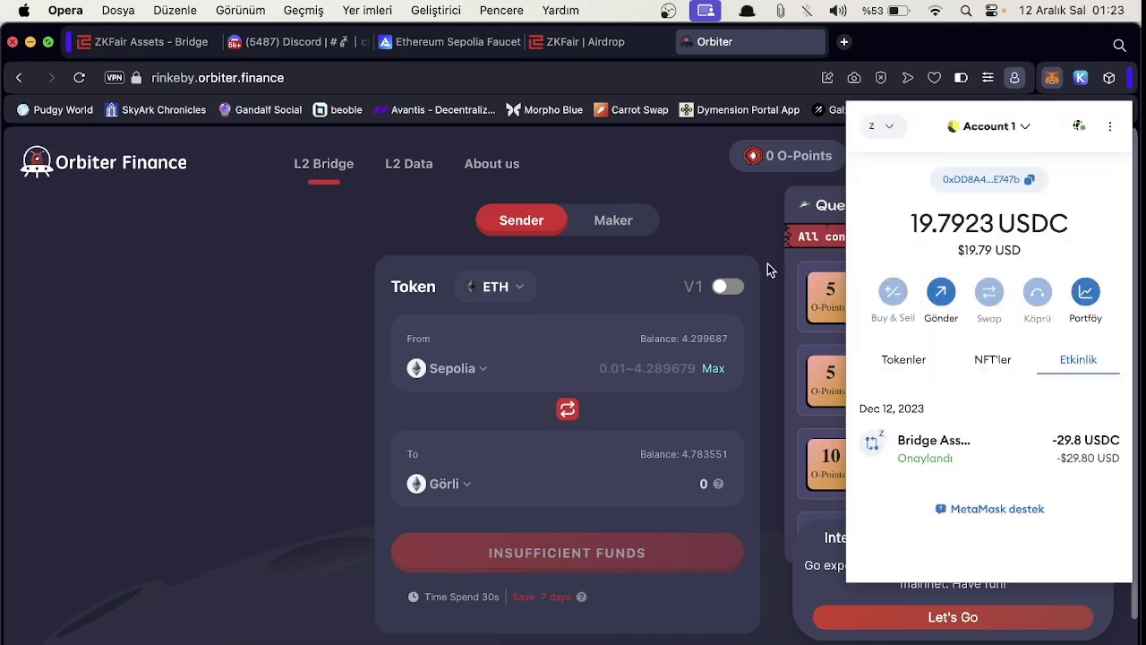
{"action": "left_click", "coordinate": [763, 195]}
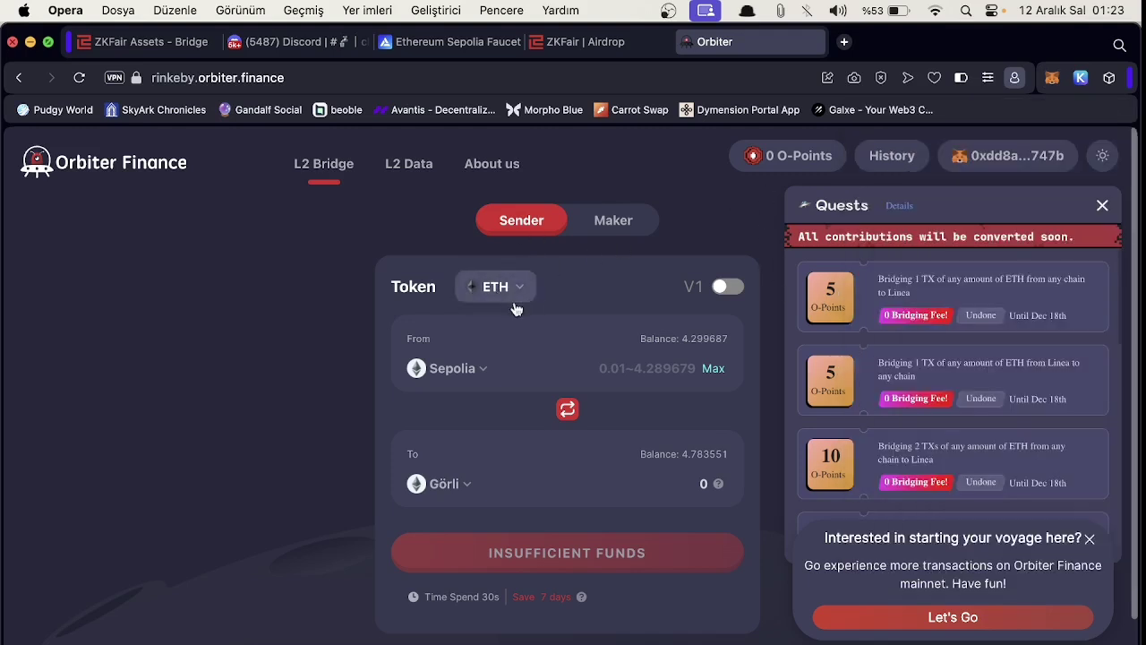
Step: Send 0.1 ETH from Sepolia to ZKFair Testnet through Orbiter and approve the transfer in the wallet
{"action": "left_click", "coordinate": [448, 490]}
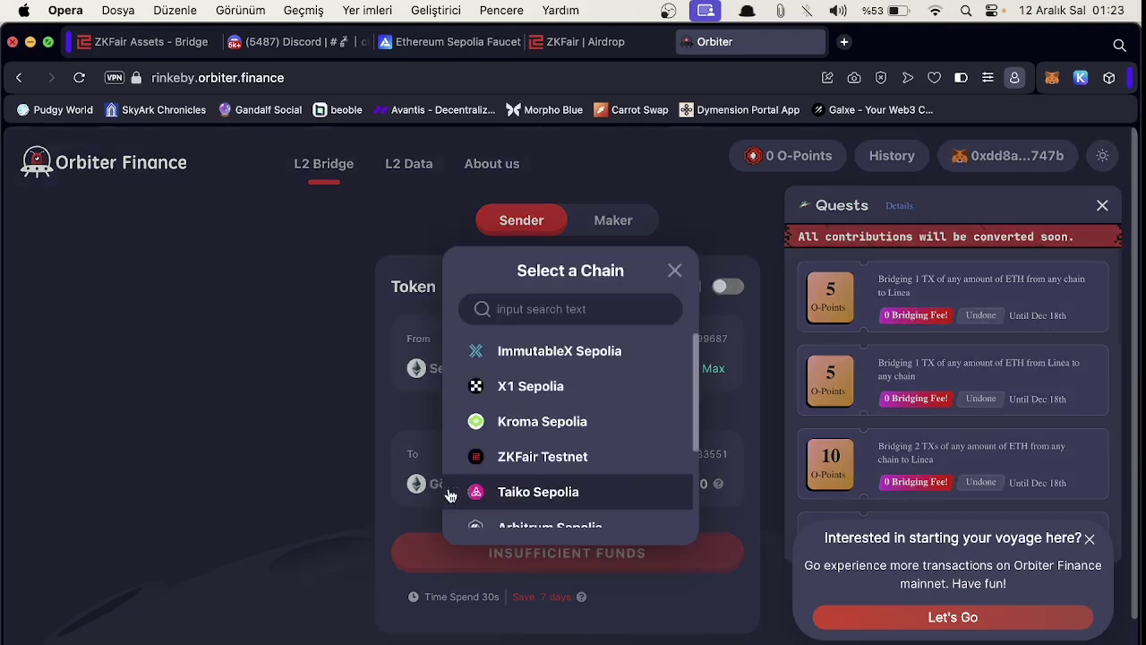
{"action": "left_click", "coordinate": [540, 459]}
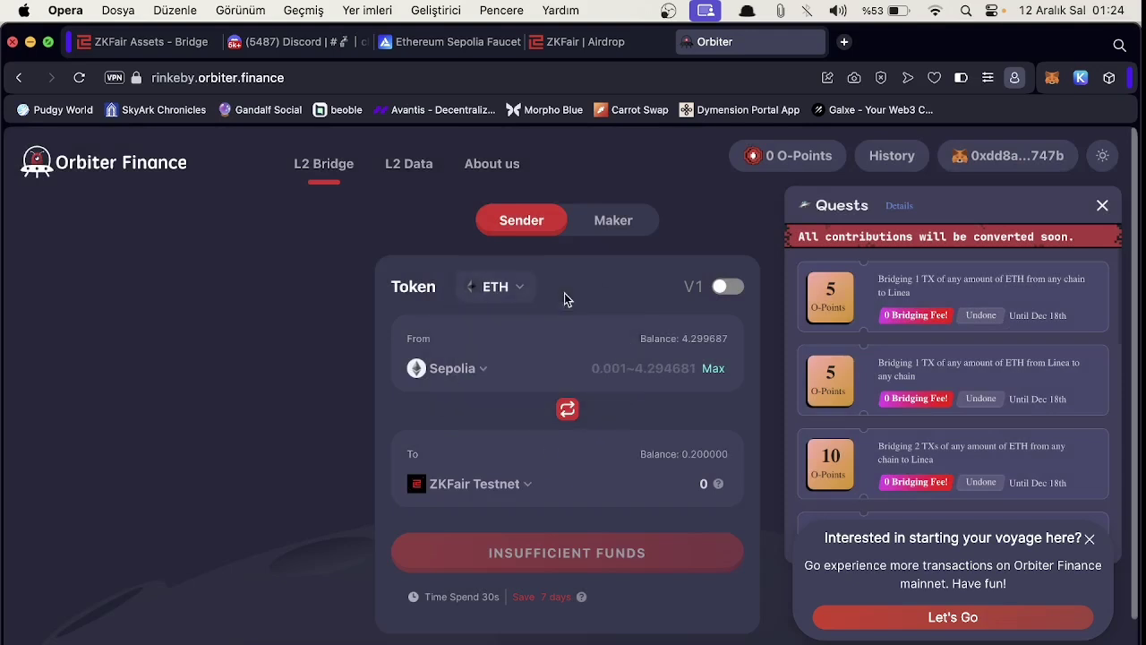
{"action": "left_click", "coordinate": [679, 371]}
{"action": "type", "text": "0.1"}
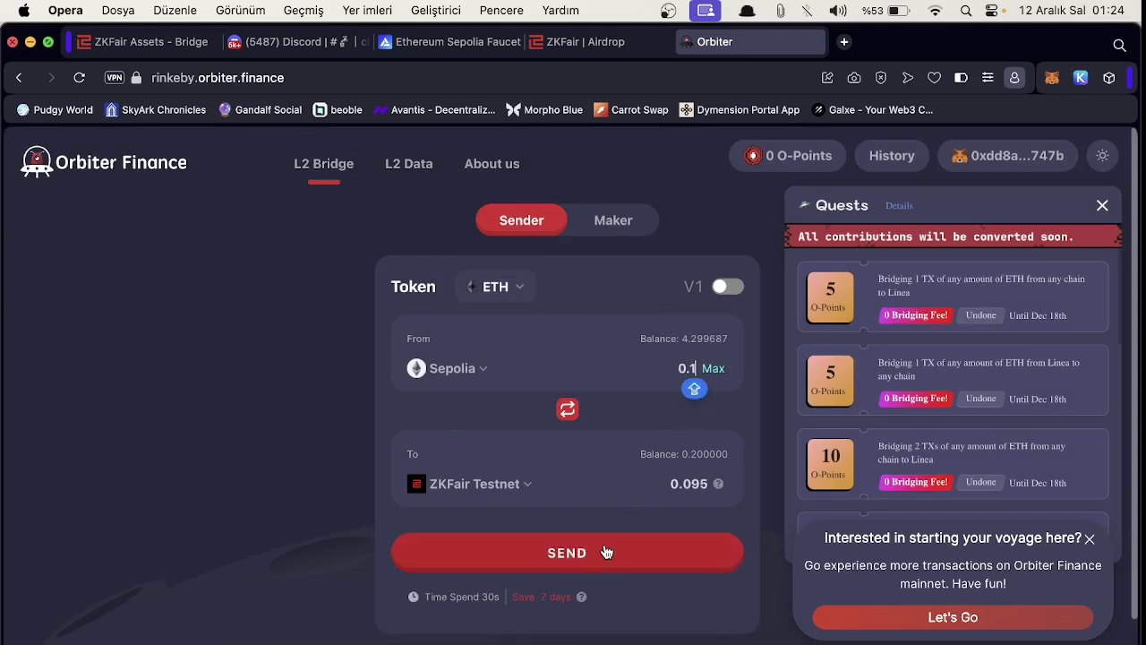
{"action": "left_click", "coordinate": [569, 550]}
{"action": "left_click", "coordinate": [577, 624]}
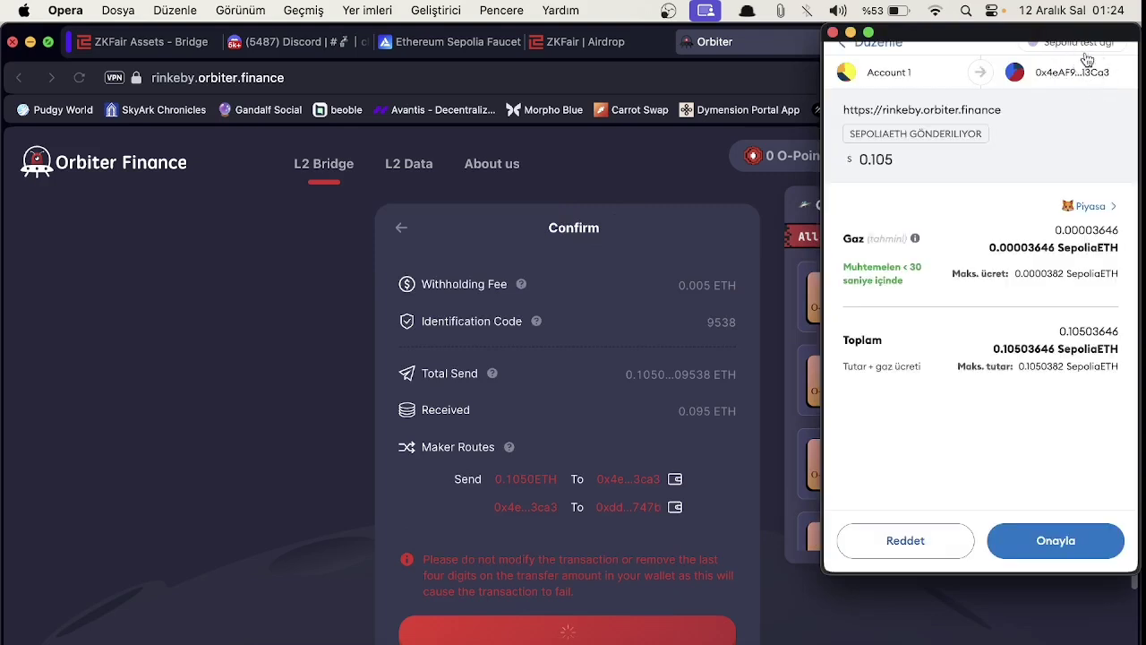
{"action": "left_click", "coordinate": [1034, 548]}
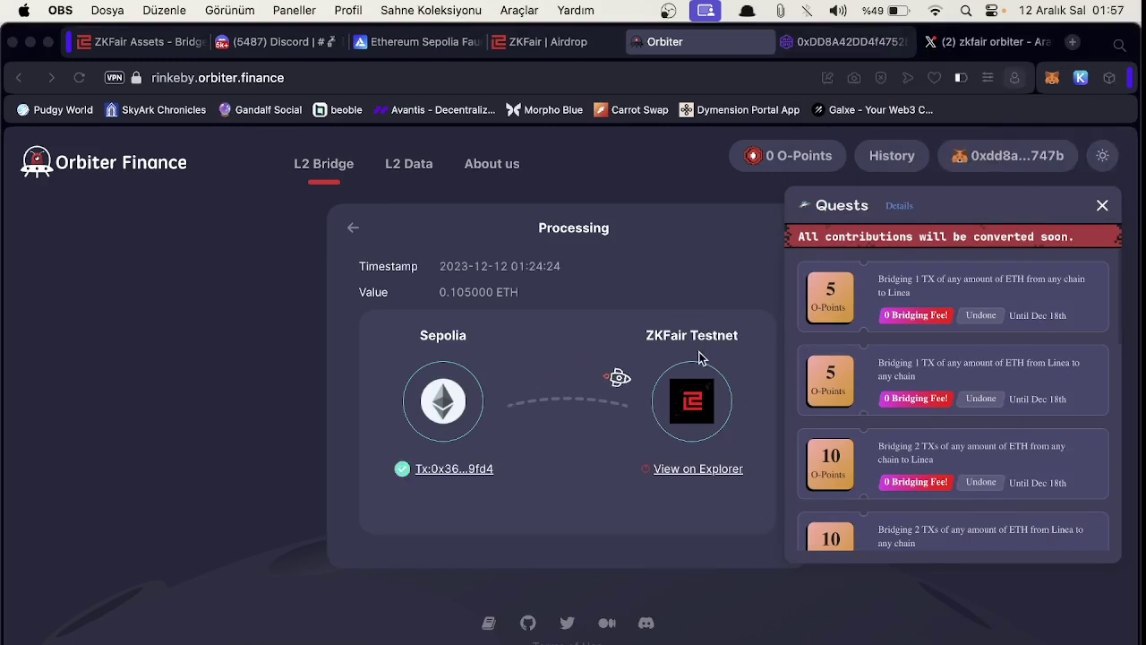
Step: View the L2 Data page and return to the transfer's progress on the bridge
{"action": "left_click", "coordinate": [411, 165]}
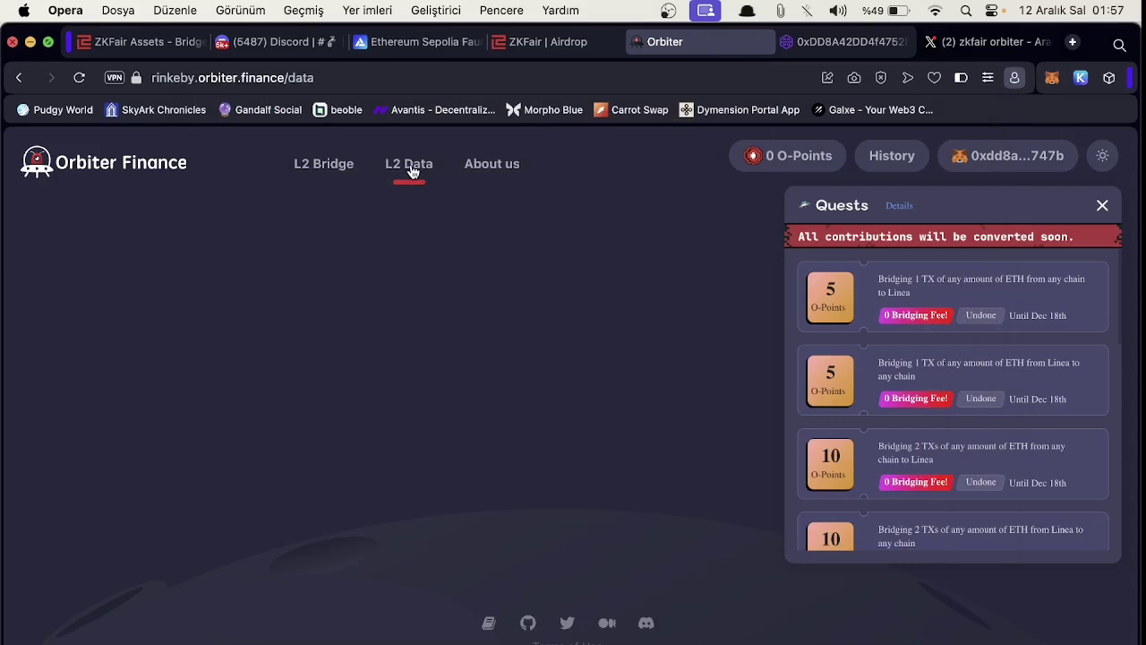
{"action": "left_click", "coordinate": [347, 166]}
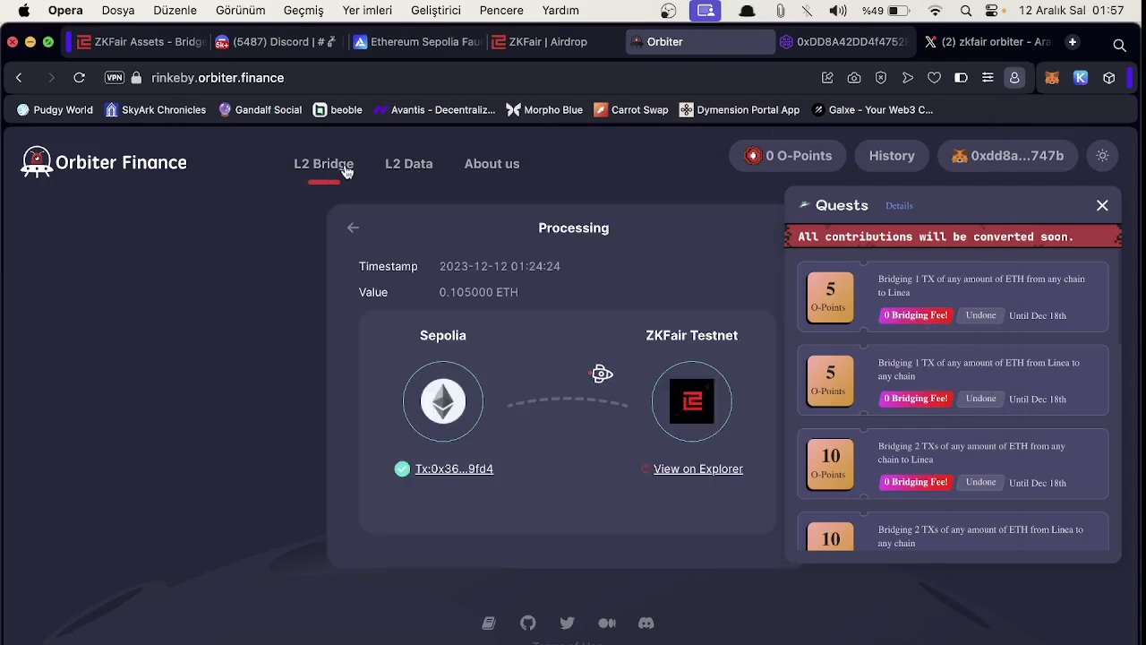
Step: Return to the Orbiter transfer form and reverse the route to run from ZKFair Testnet to Sepolia
{"action": "left_click", "coordinate": [351, 233]}
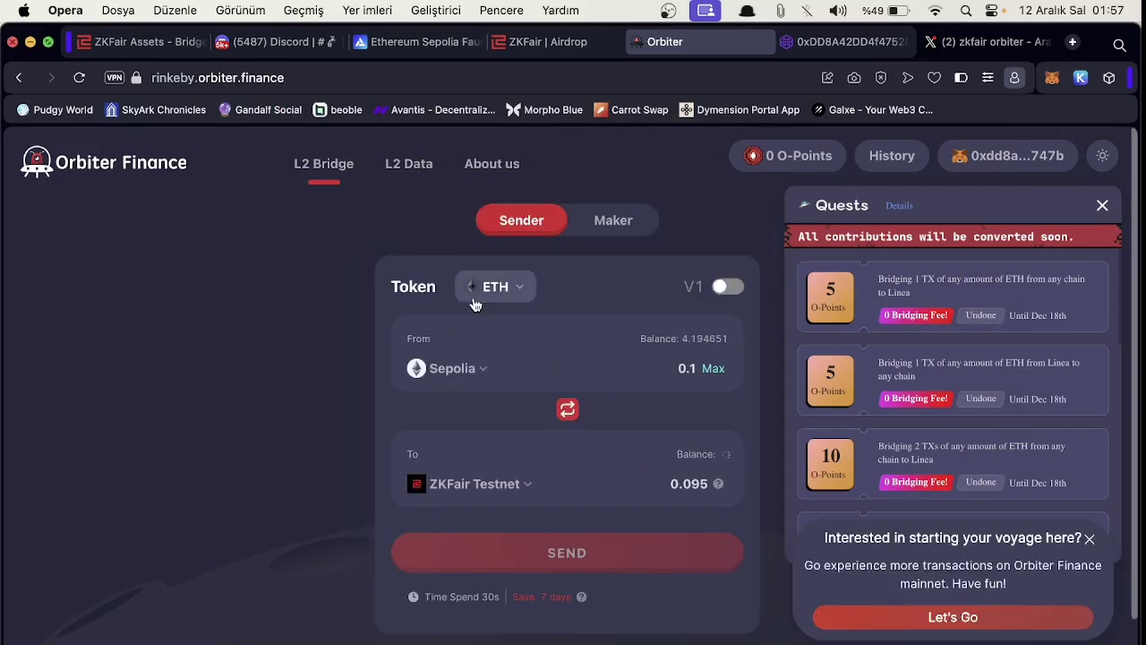
{"action": "scroll", "coordinate": [474, 303], "scroll_direction": "down", "scroll_amount": 1}
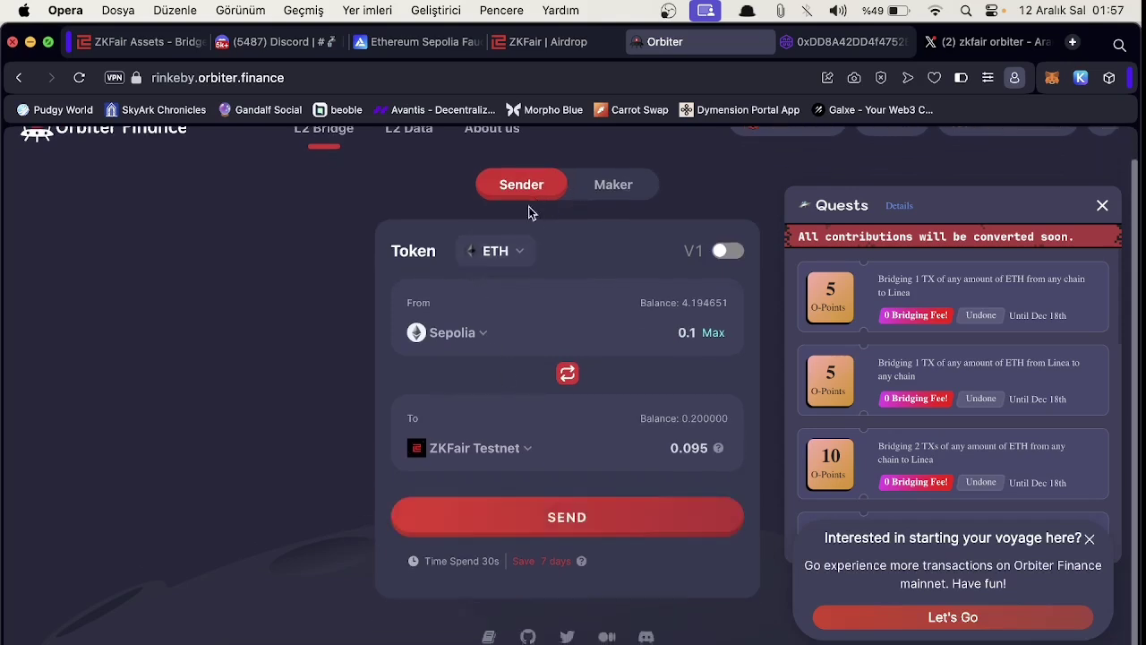
{"action": "left_click", "coordinate": [565, 377]}
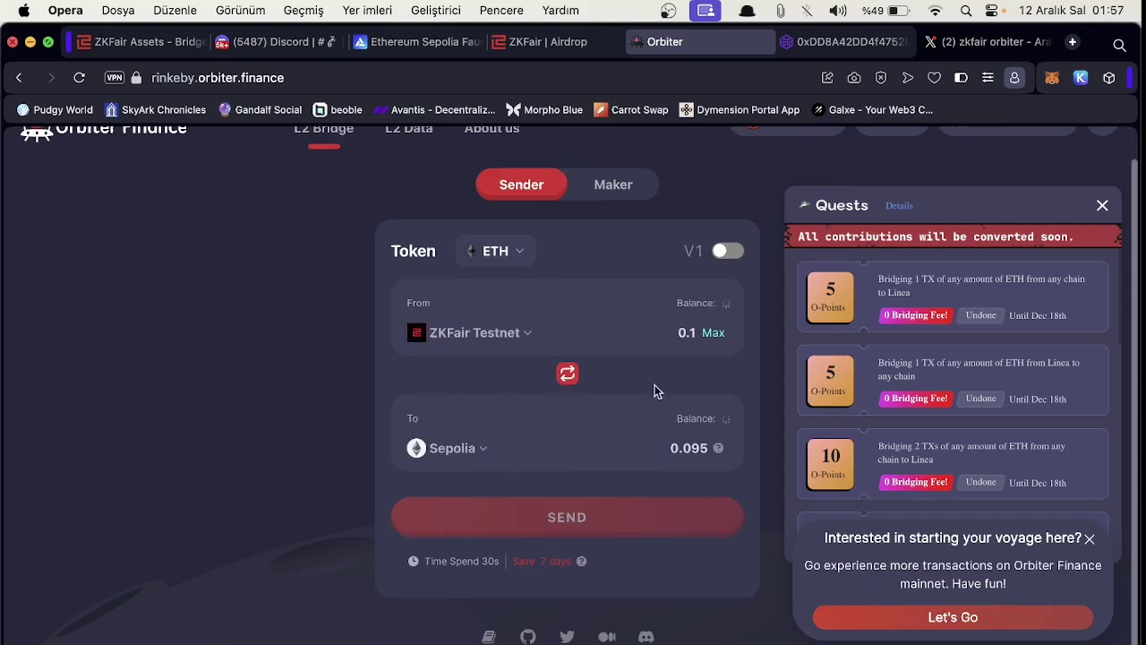
Step: Send 0.1 ETH from ZKFair Testnet to Sepolia and approve the transfer in the wallet
{"action": "left_click", "coordinate": [687, 333]}
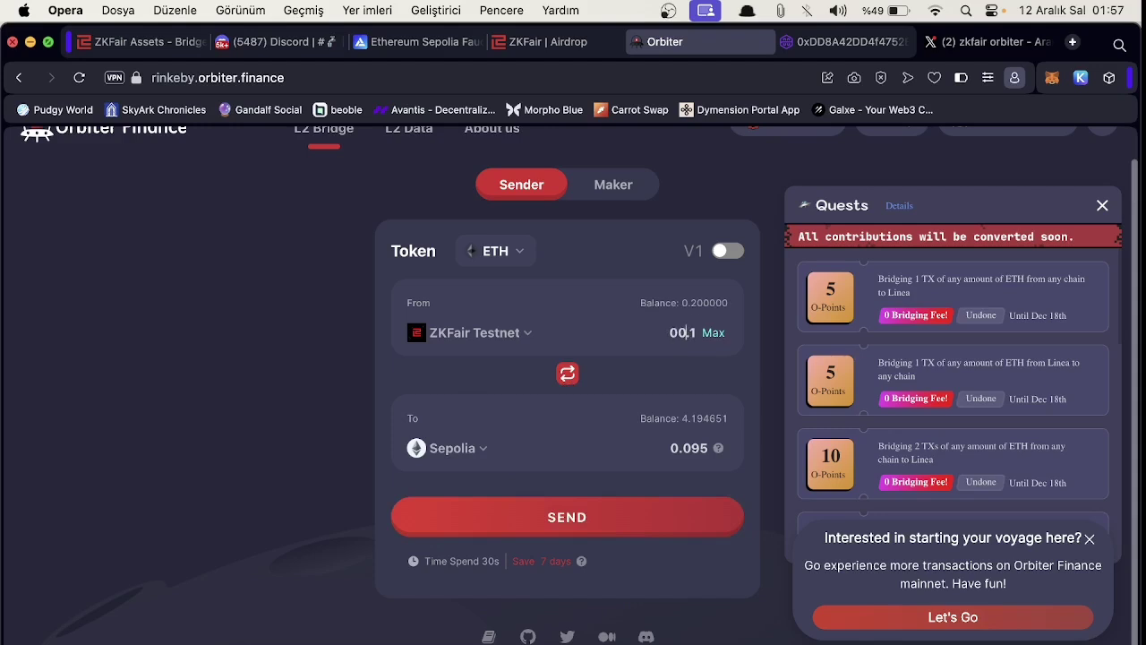
{"action": "key", "text": "BackSpace"}
{"action": "key", "text": "BackSpace"}
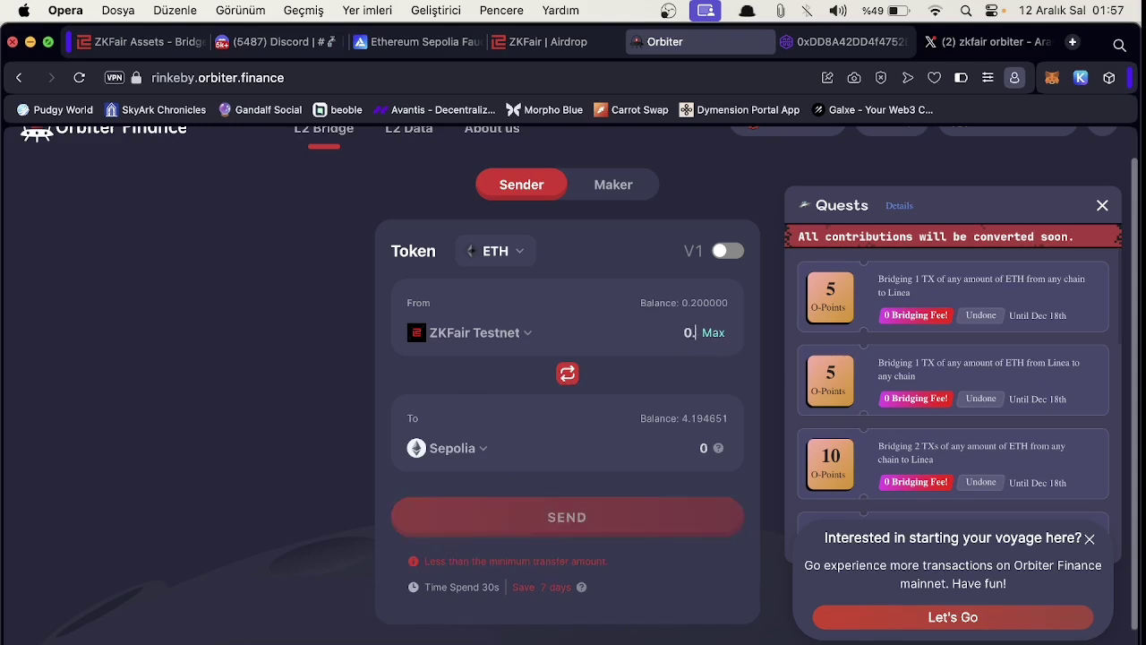
{"action": "type", "text": ".1"}
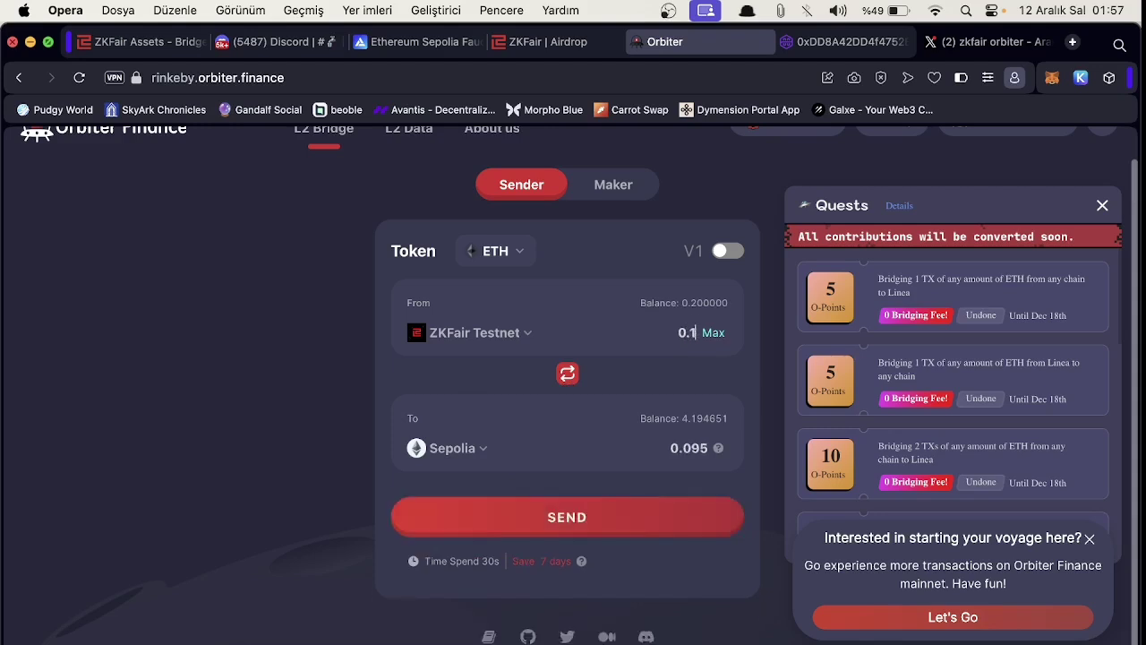
{"action": "left_click", "coordinate": [630, 512]}
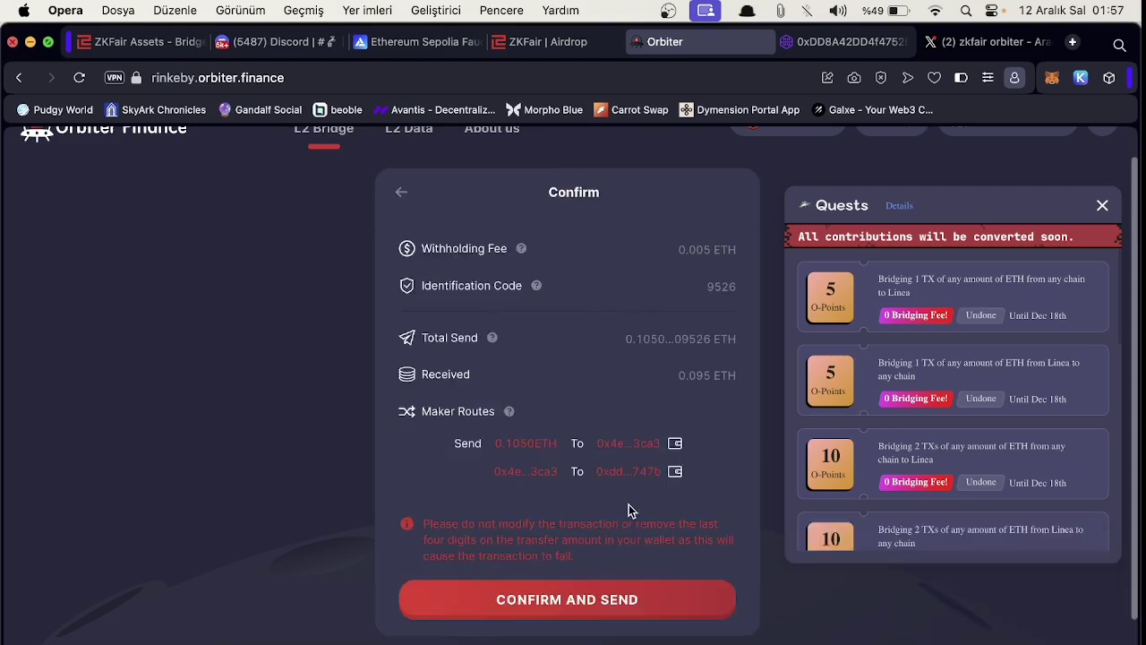
{"action": "left_click", "coordinate": [590, 609]}
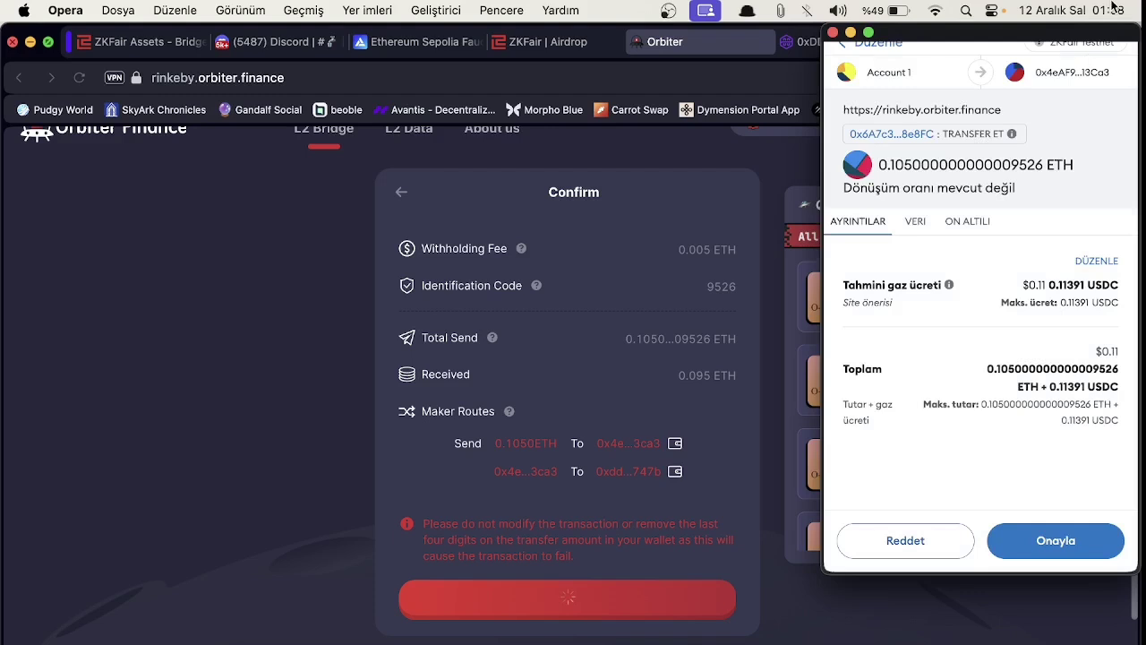
{"action": "left_click", "coordinate": [1026, 542]}
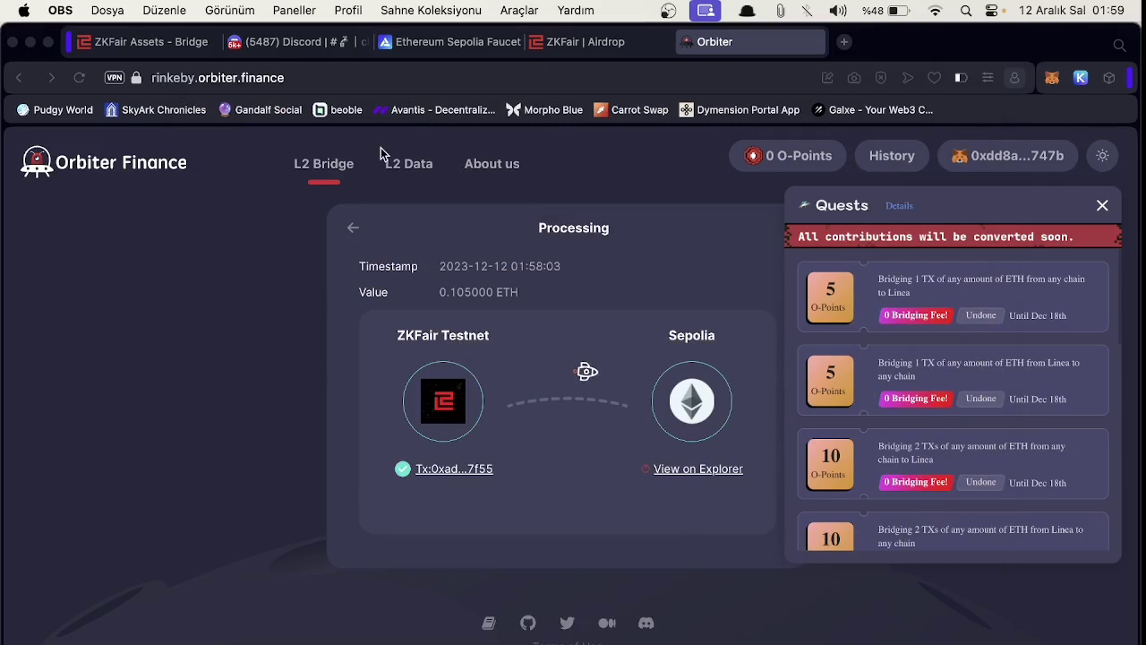
Step: Leave the ETH transfer's progress view for the bridge form and select USDC as the token
{"action": "left_click", "coordinate": [406, 161]}
{"action": "left_click", "coordinate": [339, 163]}
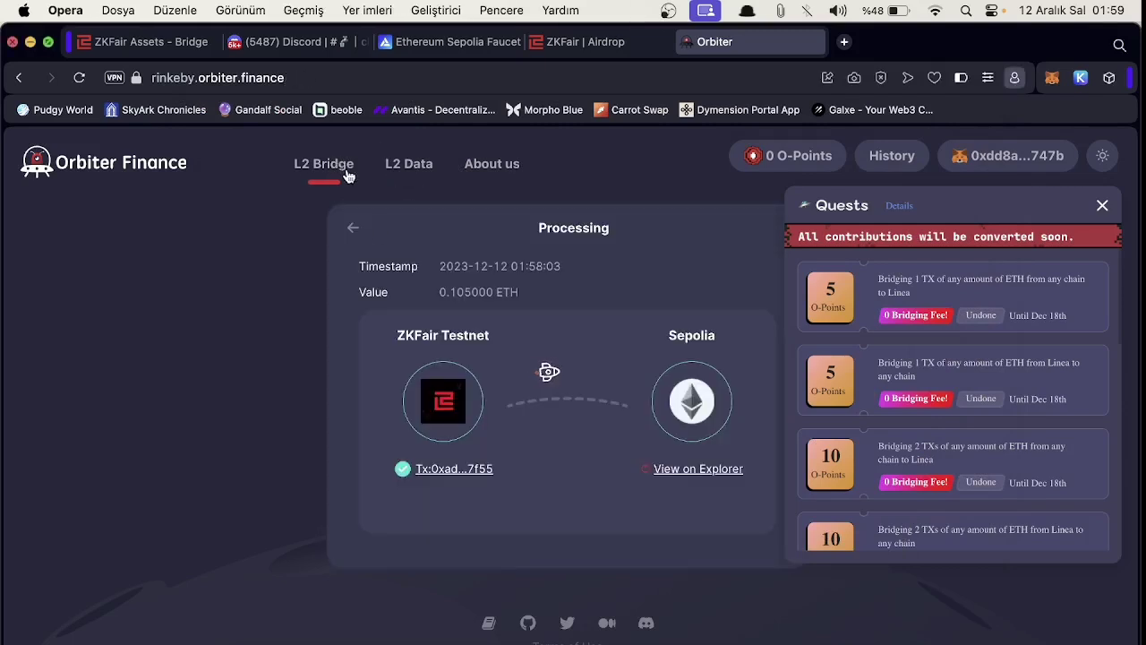
{"action": "left_click", "coordinate": [346, 226]}
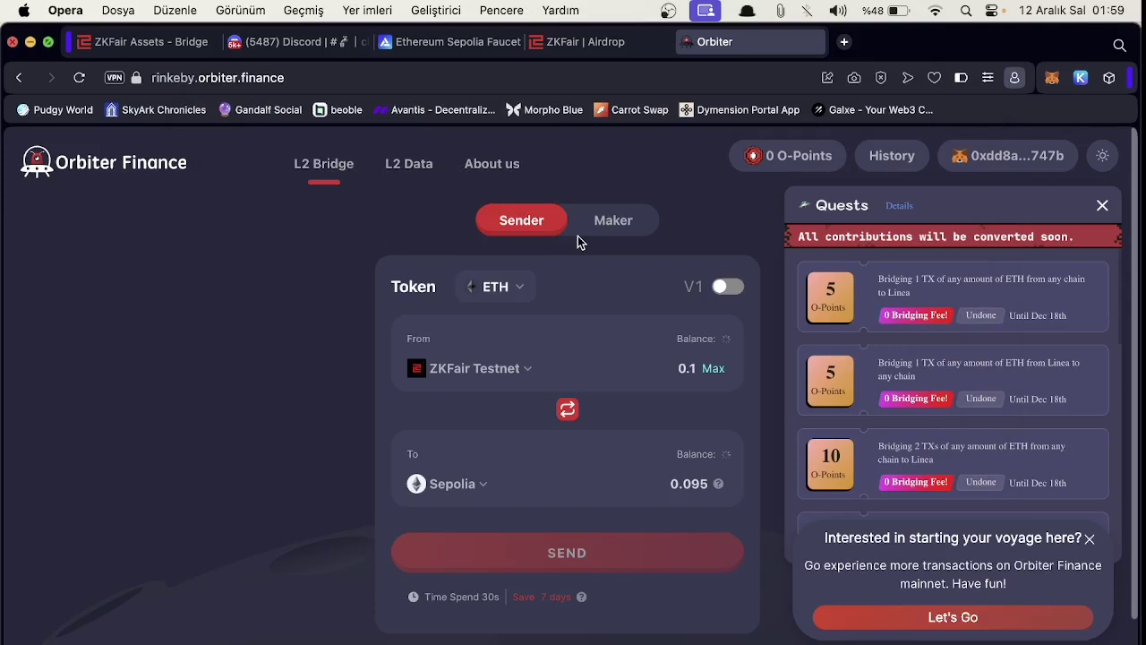
{"action": "left_click", "coordinate": [511, 292]}
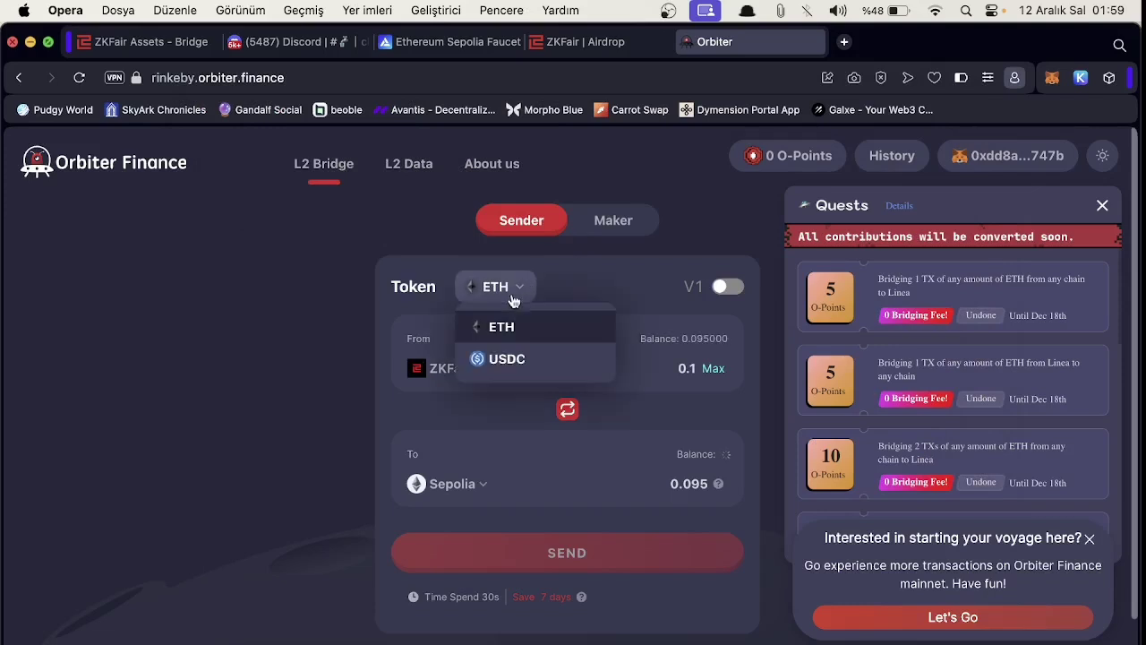
{"action": "left_click", "coordinate": [493, 370]}
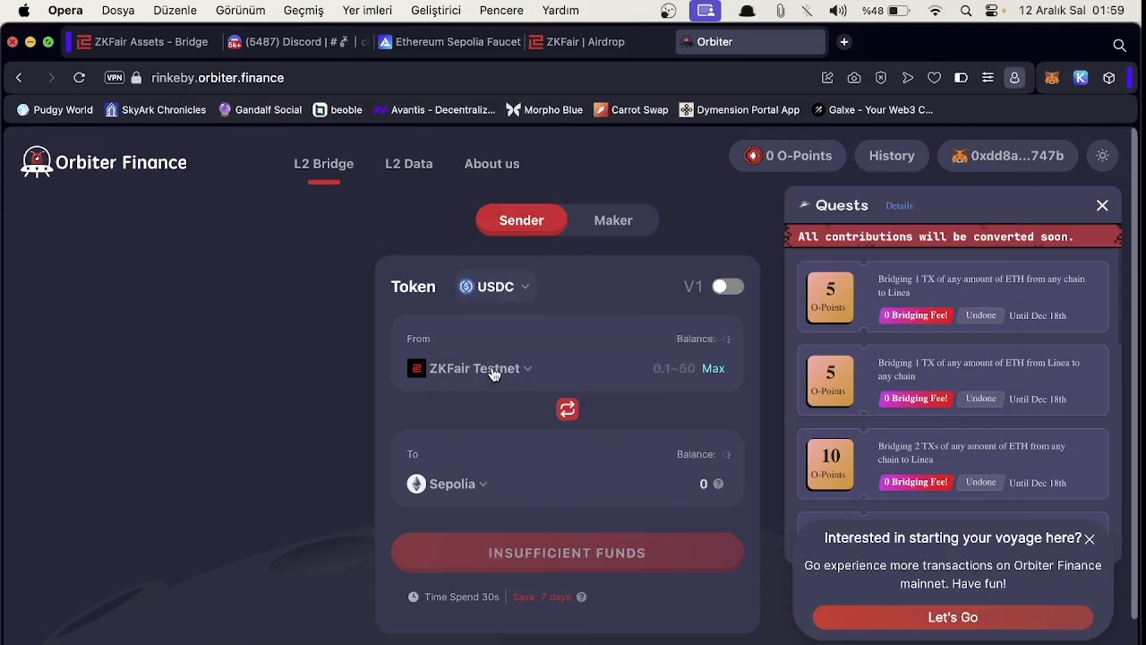
Step: Send 1 USDC from ZKFair Testnet to Sepolia and approve the transfer in the wallet
{"action": "left_click", "coordinate": [667, 371]}
{"action": "type", "text": "0.1"}
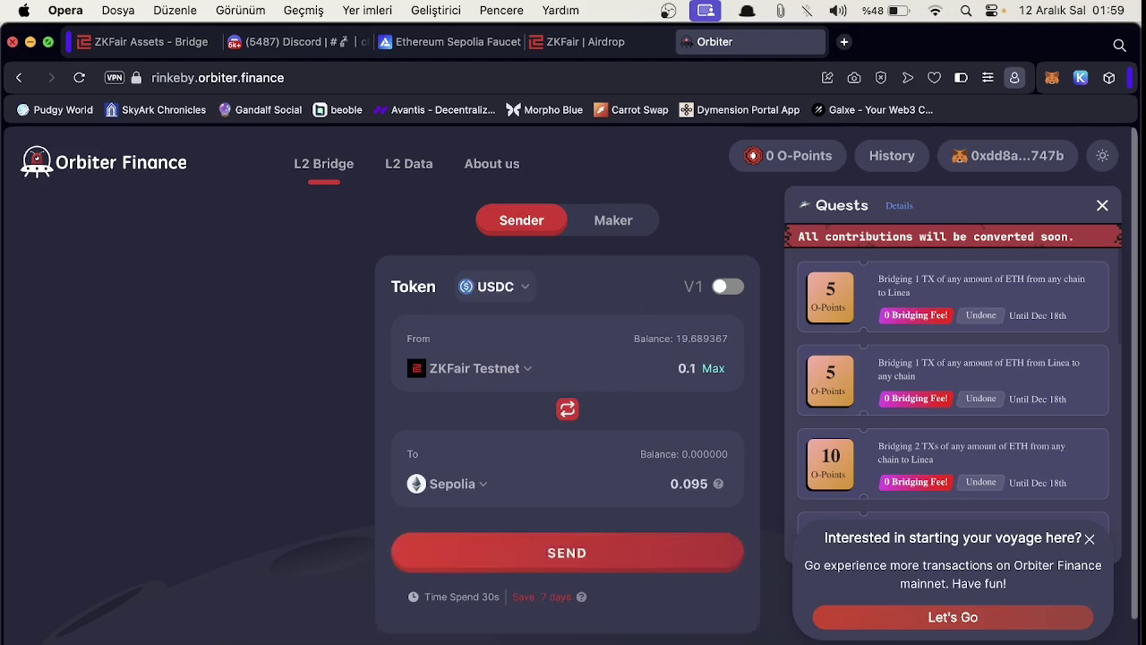
{"action": "key", "text": "BackSpace"}
{"action": "key", "text": "BackSpace"}
{"action": "key", "text": "BackSpace"}
{"action": "type", "text": "1"}
{"action": "left_click", "coordinate": [600, 551]}
{"action": "left_click", "coordinate": [576, 635]}
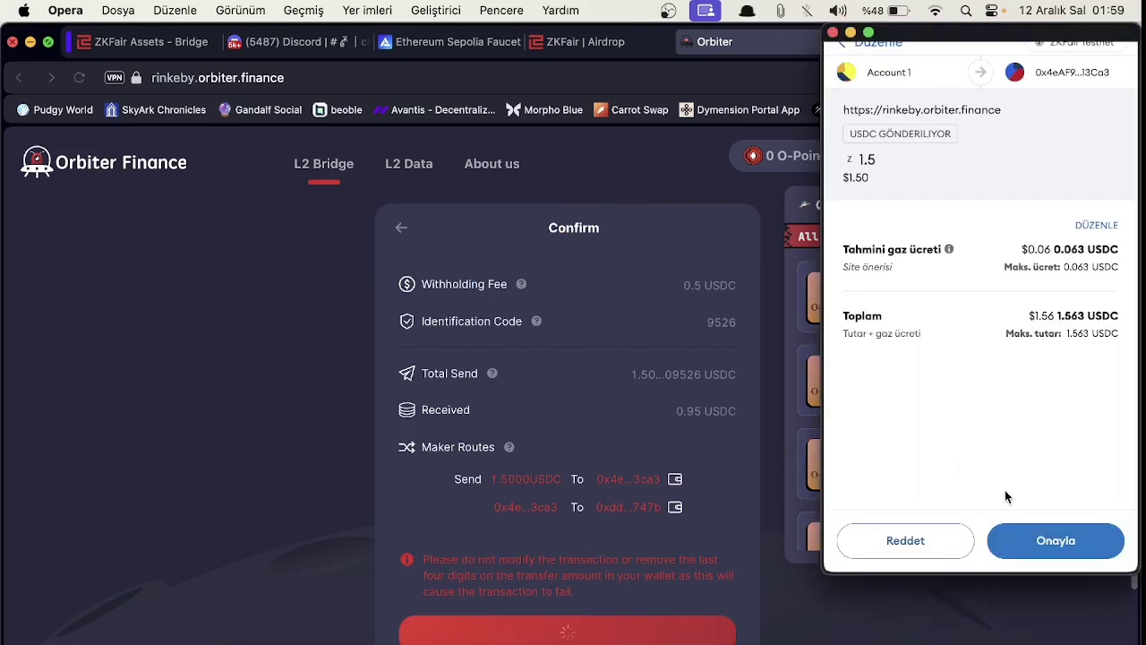
{"action": "left_click", "coordinate": [1027, 546]}
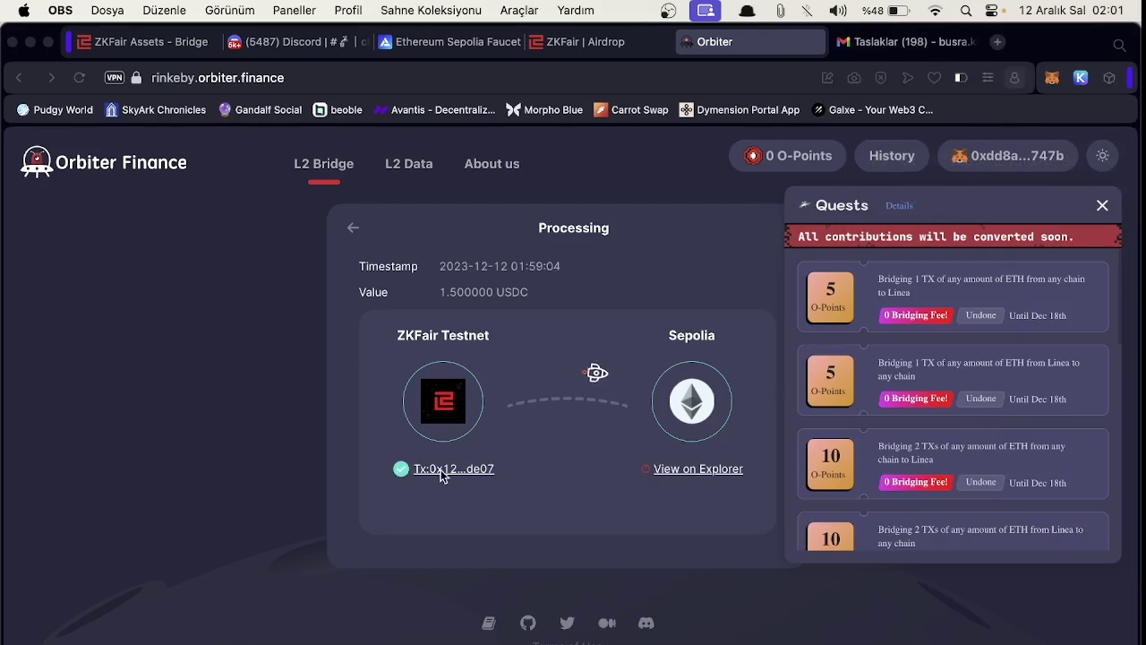
Step: Return to the transfer form, switch the bridge from V2 to V1 and close the wallet connection information
{"action": "left_click", "coordinate": [352, 233]}
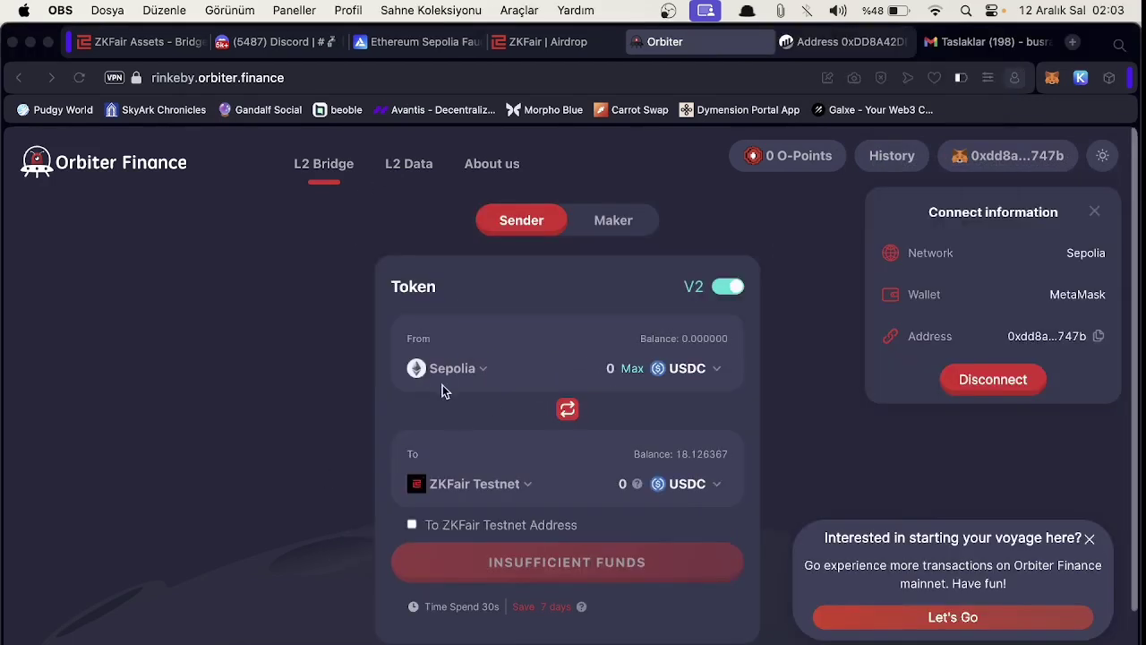
{"action": "left_click", "coordinate": [727, 286]}
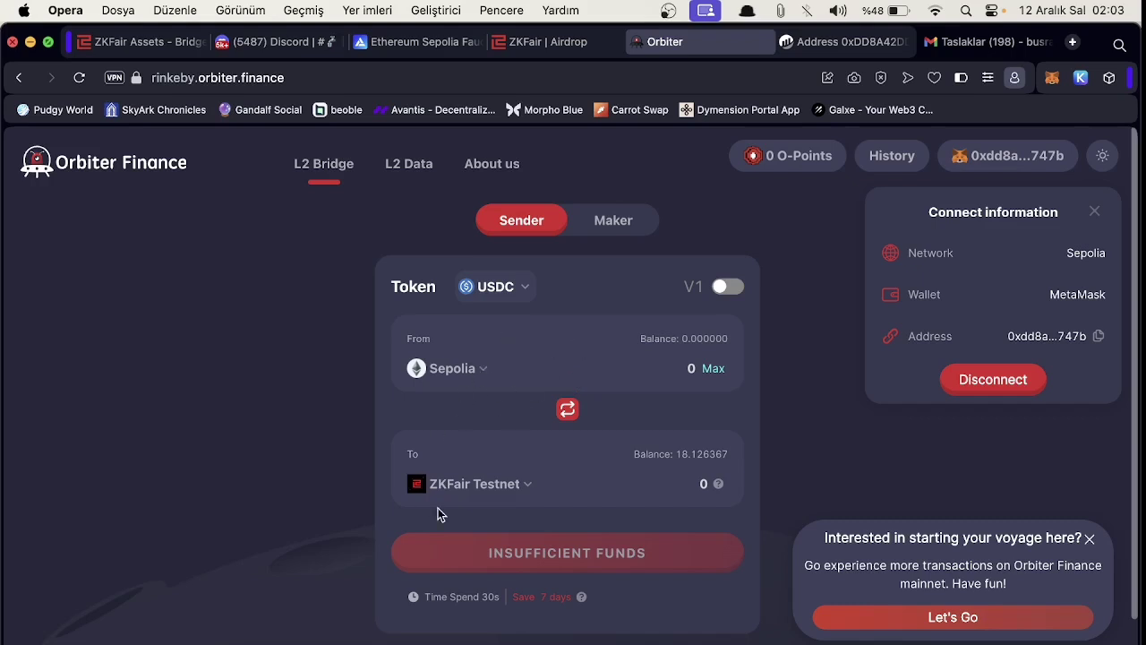
{"action": "left_click", "coordinate": [1096, 216]}
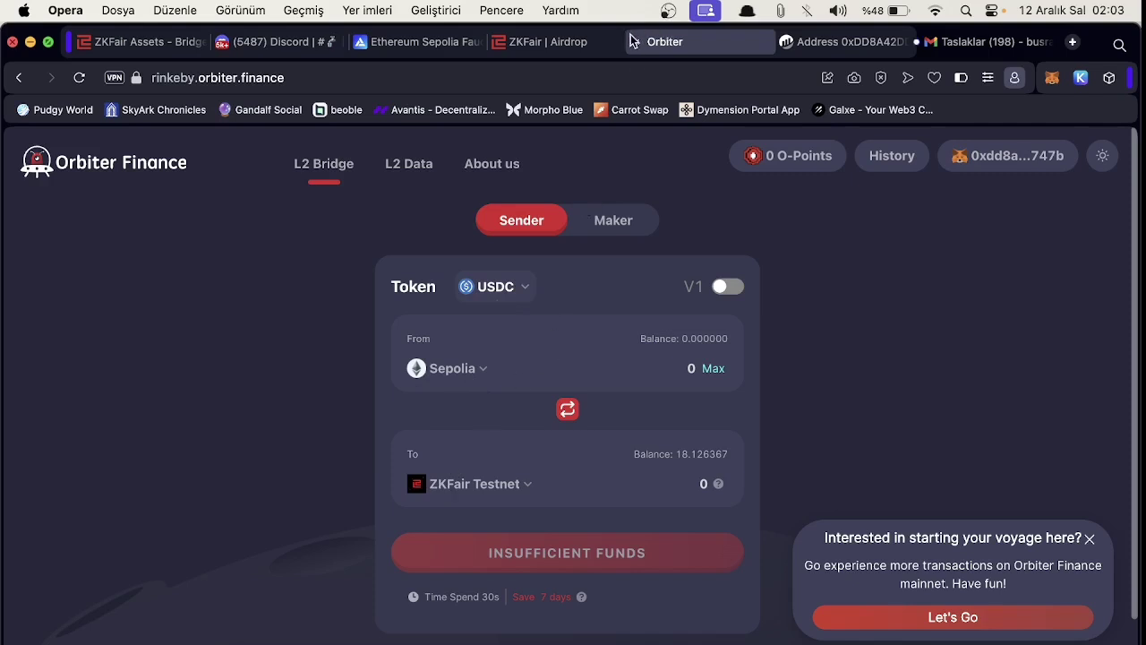
Step: Review the gas fee airdrop progress, gas cost and estimated ZKF airdrop on the ZKFair Airdrop page
{"action": "left_click", "coordinate": [573, 35]}
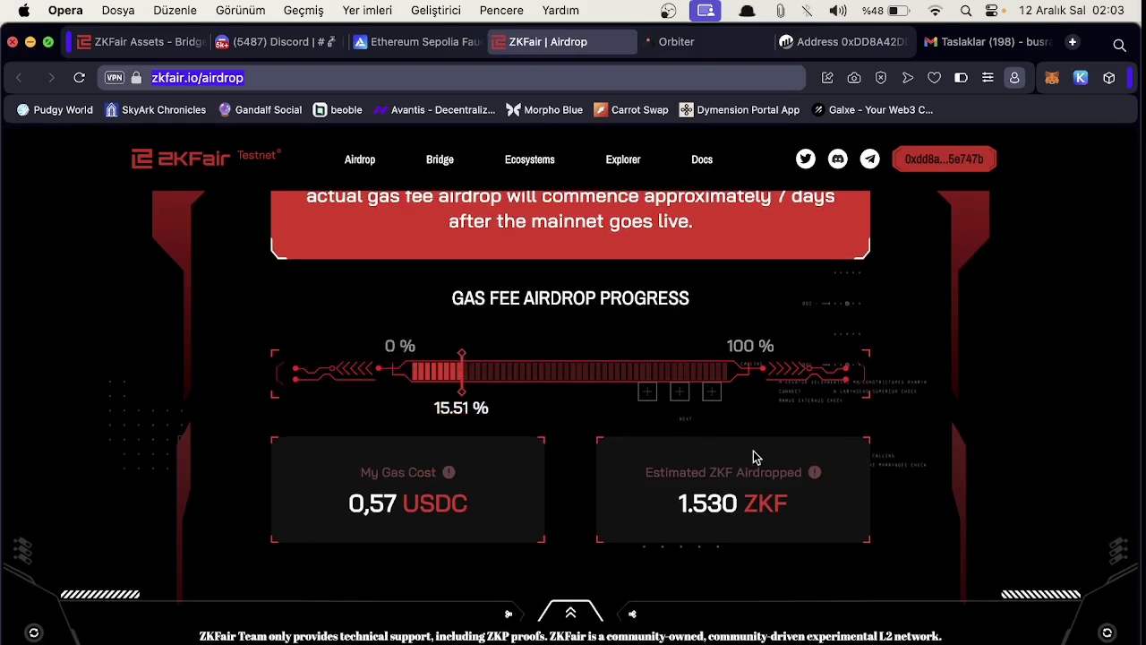
{"action": "mouse_move", "coordinate": [648, 473]}
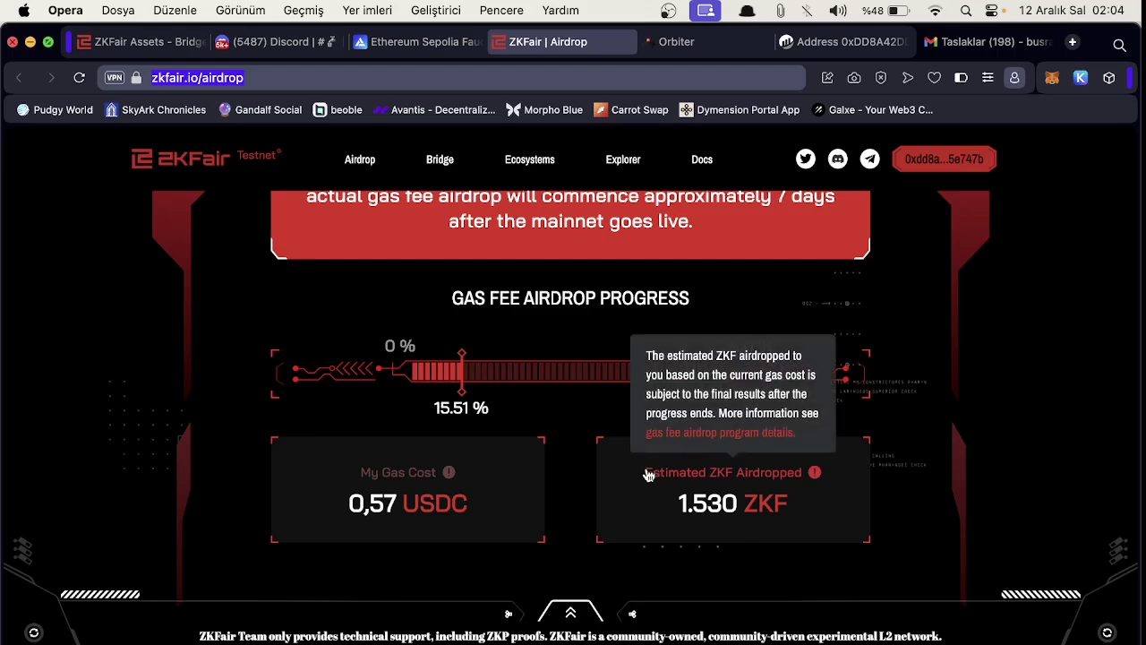
{"action": "scroll", "coordinate": [500, 583], "scroll_direction": "up", "scroll_amount": 5}
{"action": "scroll", "coordinate": [504, 590], "scroll_direction": "down", "scroll_amount": 5}
{"action": "mouse_move", "coordinate": [704, 501]}
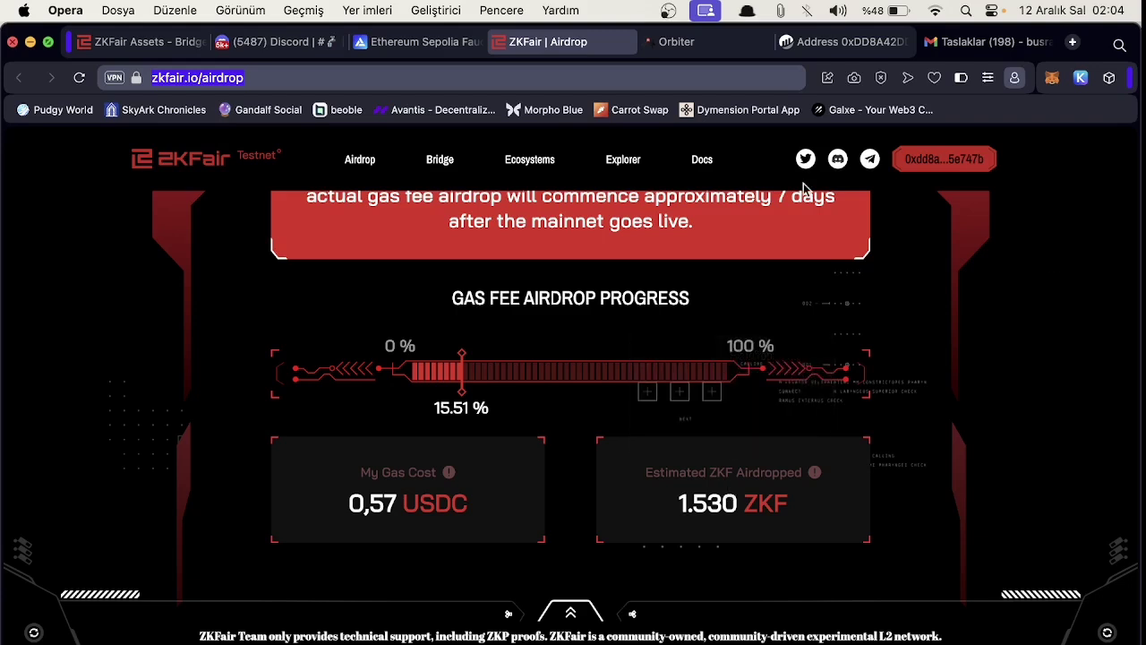
{"action": "left_click", "coordinate": [717, 50]}
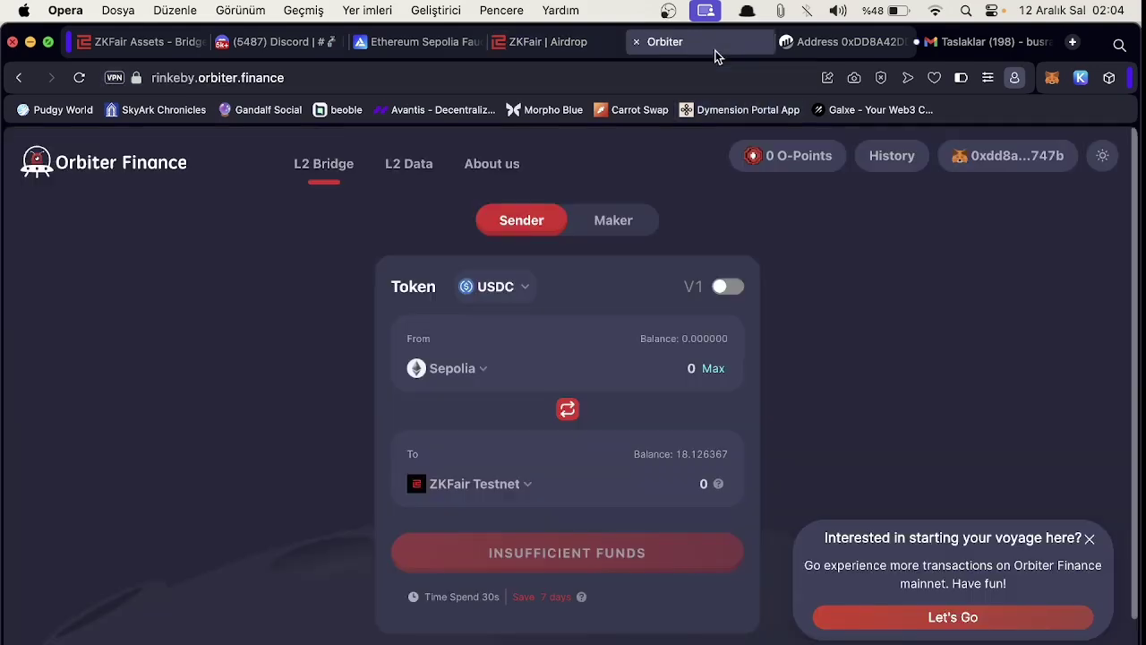
{"action": "left_click", "coordinate": [546, 49]}
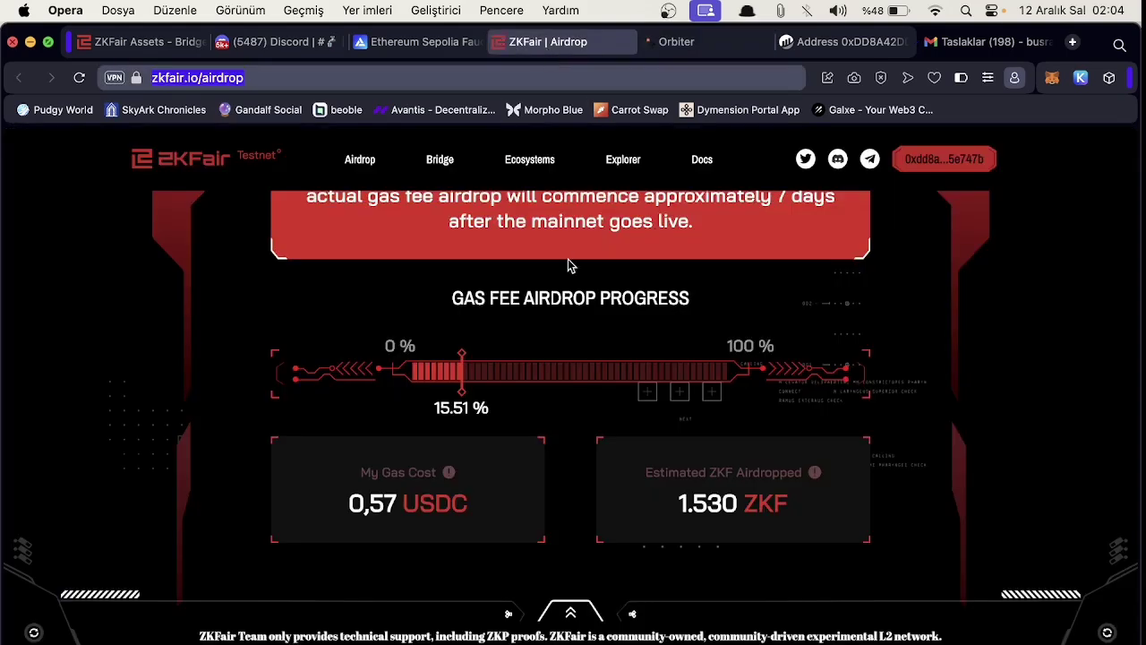